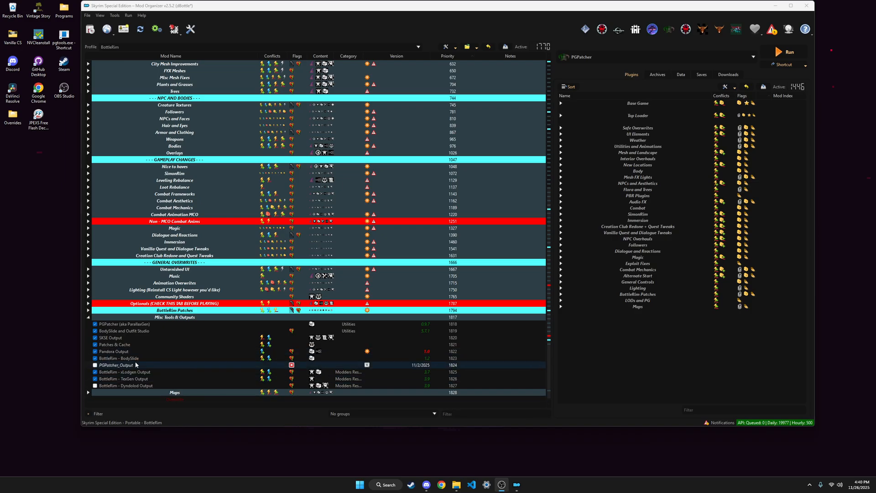
# Step: Select the PGPatcher entry and cancel out of Tools > Create empty mod without making one
pyautogui.click(124, 385)
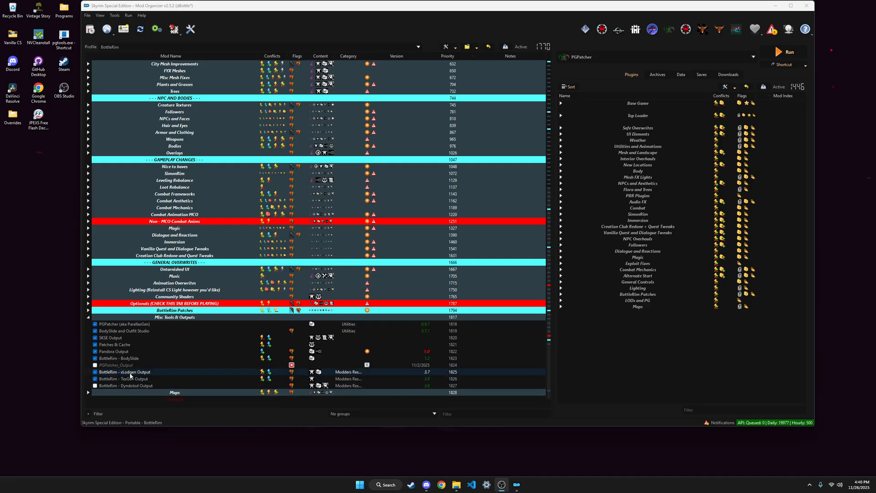
pyautogui.click(126, 366)
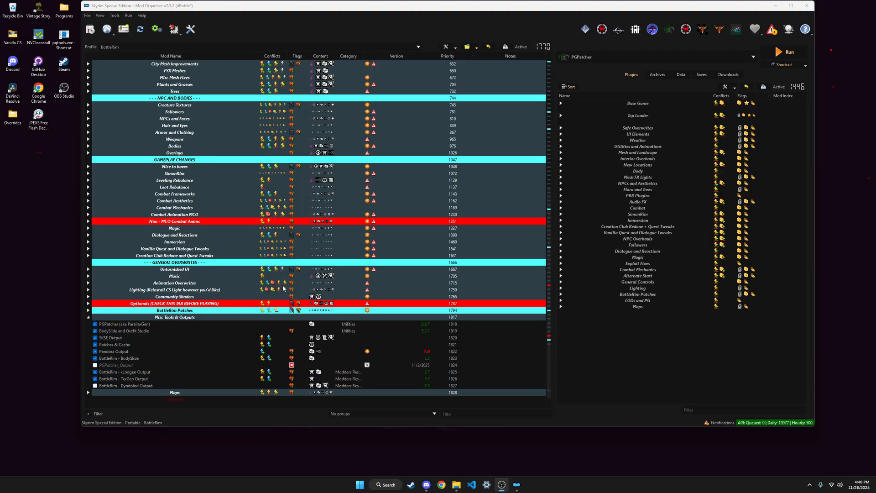
pyautogui.click(136, 323)
pyautogui.click(449, 46)
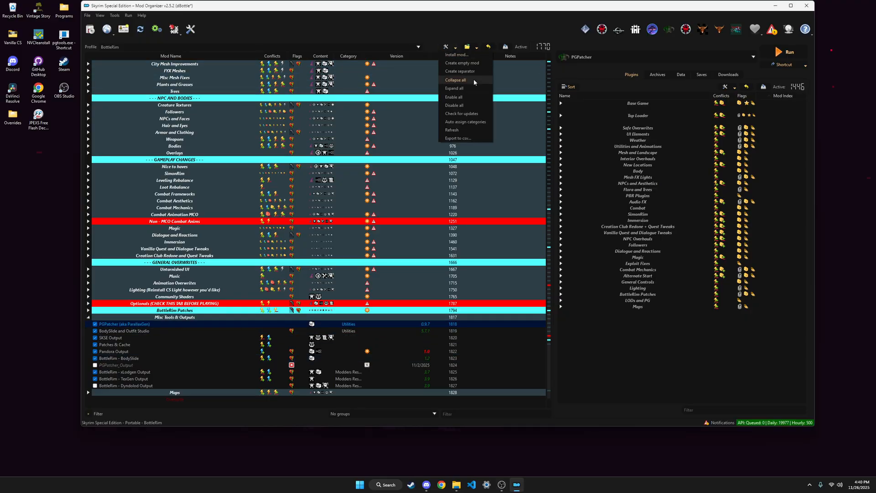
pyautogui.click(469, 64)
pyautogui.write('PGPat')
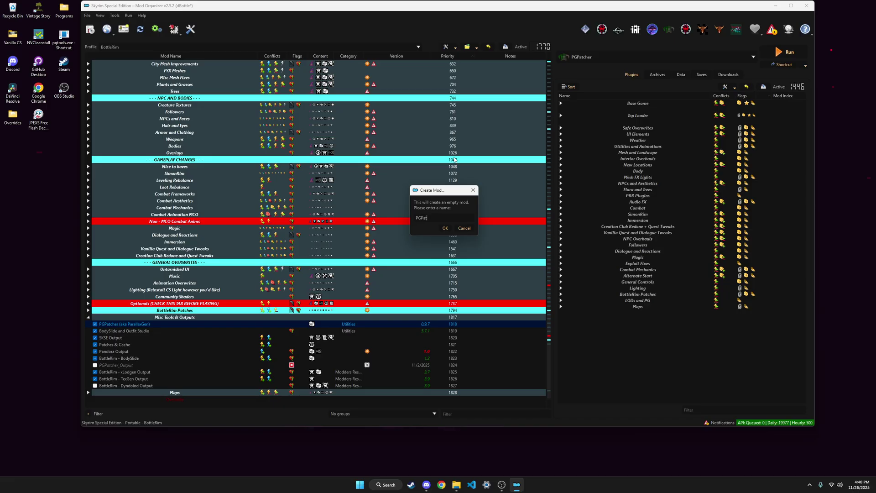
pyautogui.write('cher_O')
pyautogui.write('utput')
pyautogui.click(447, 228)
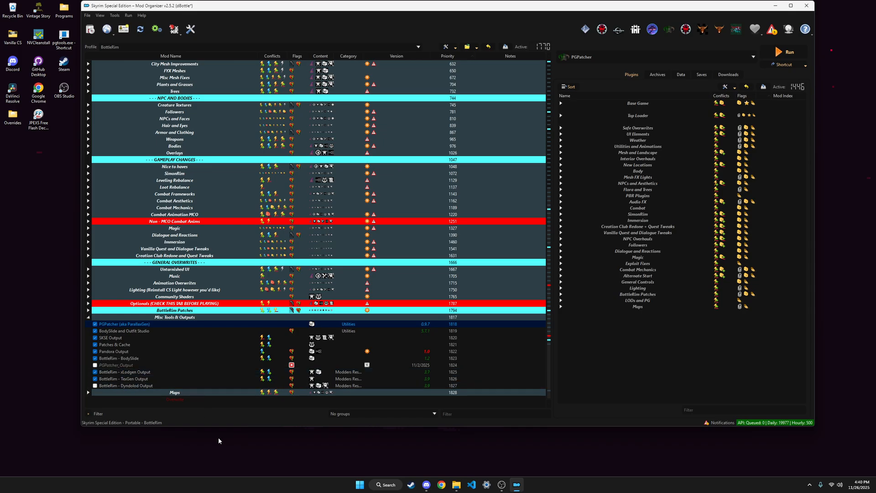
# Step: Confirm PGPatcher_Output holds only meta.ini in Explorer, then run PGPatcher from Mod Organizer
pyautogui.click(116, 365)
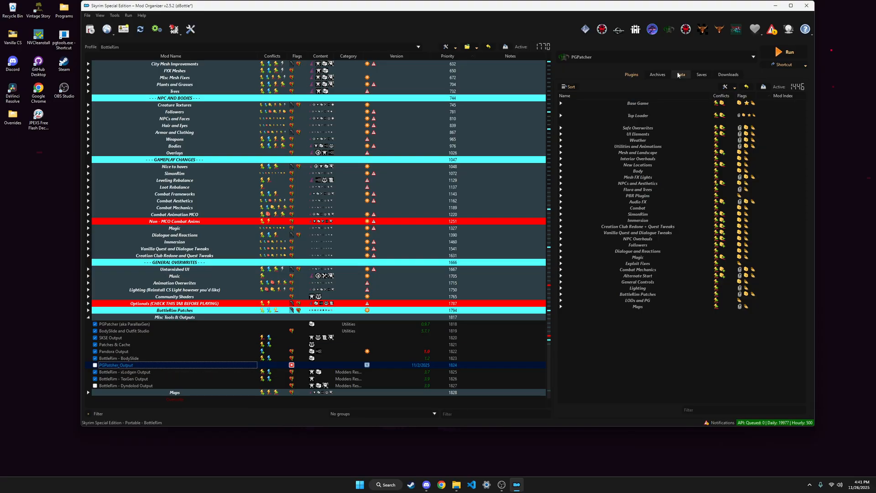
pyautogui.rightClick(121, 366)
pyautogui.click(156, 463)
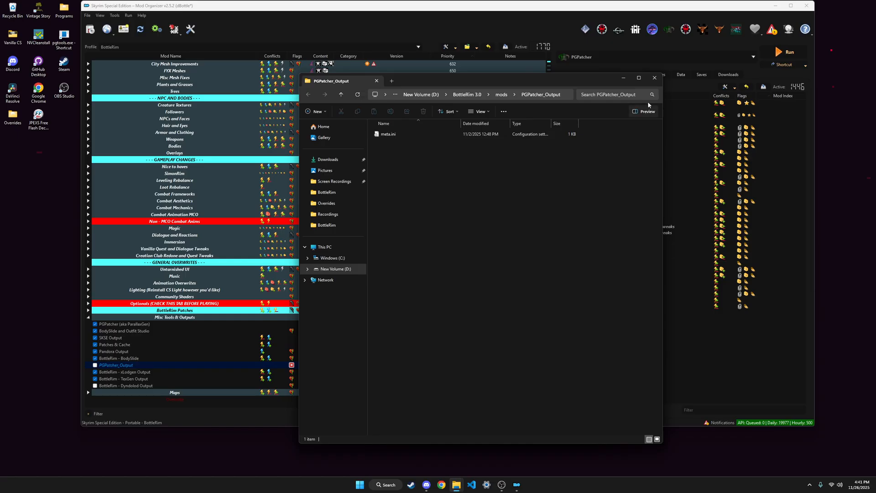
pyautogui.click(655, 78)
pyautogui.click(779, 52)
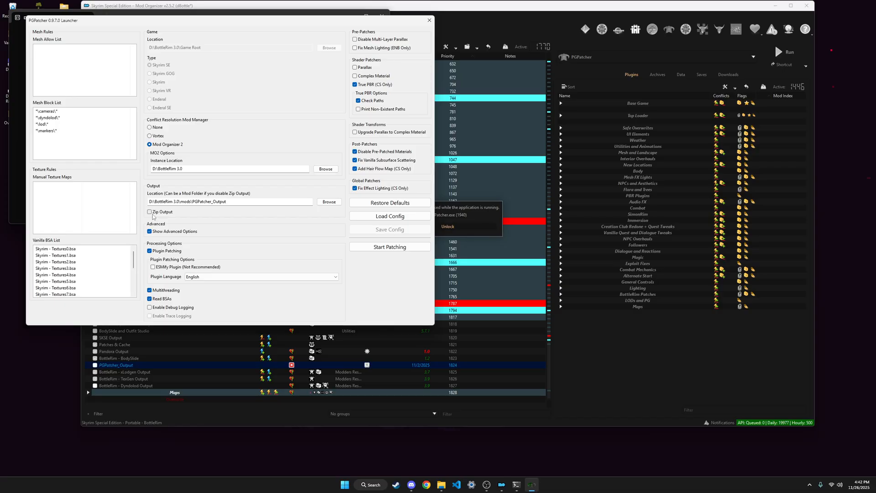
# Step: Verify the output location is mods\PGPatcher_Output and start the patching run
pyautogui.click(223, 202)
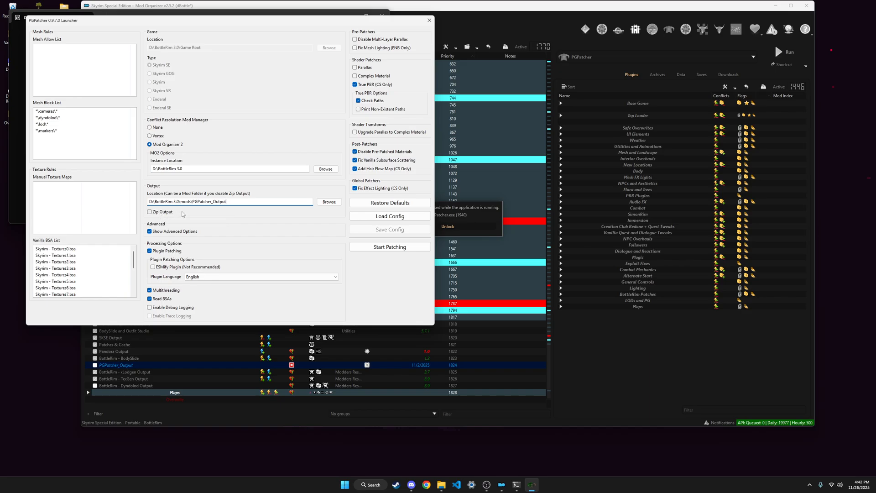
pyautogui.click(390, 247)
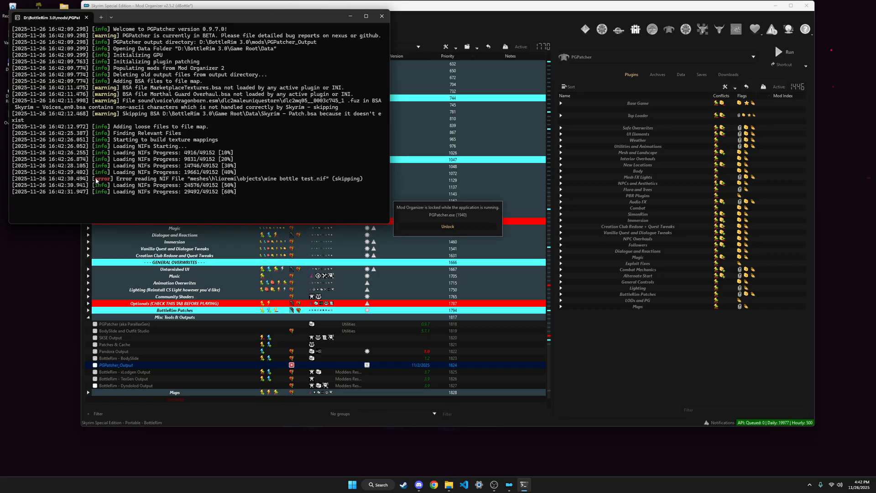
# Step: Highlight the wine bottle NIF error line in the console log, then clear the selection
pyautogui.moveTo(97, 178); pyautogui.dragTo(184, 199)
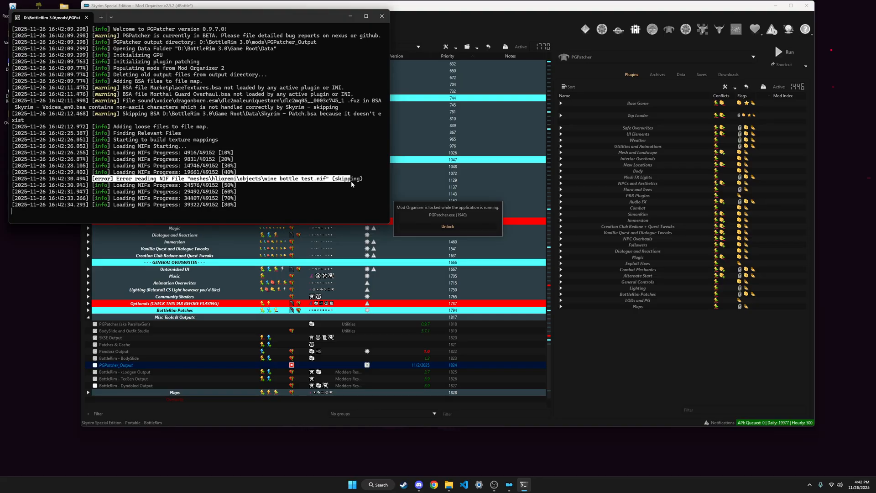
pyautogui.click(184, 199)
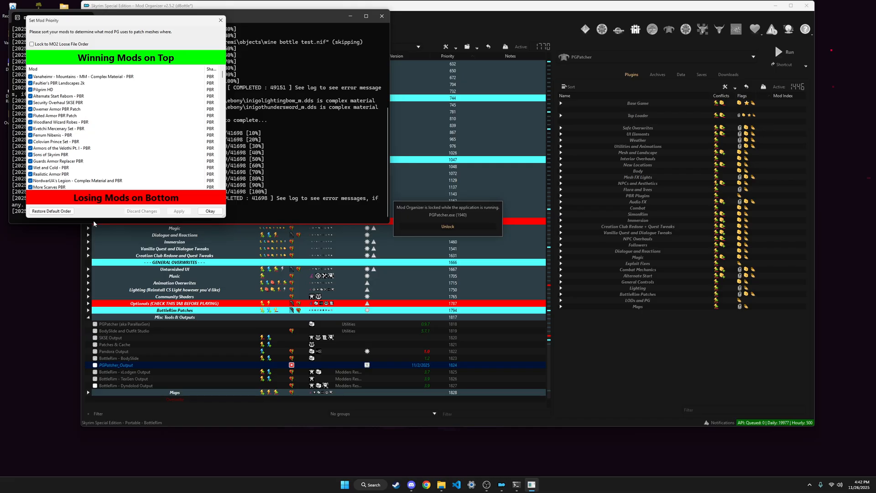
# Step: Enlarge the Set Mod Priority dialog, review Skyland PBR and another PBR mod's conflicts, and accept the order
pyautogui.moveTo(93, 217); pyautogui.dragTo(92, 391)
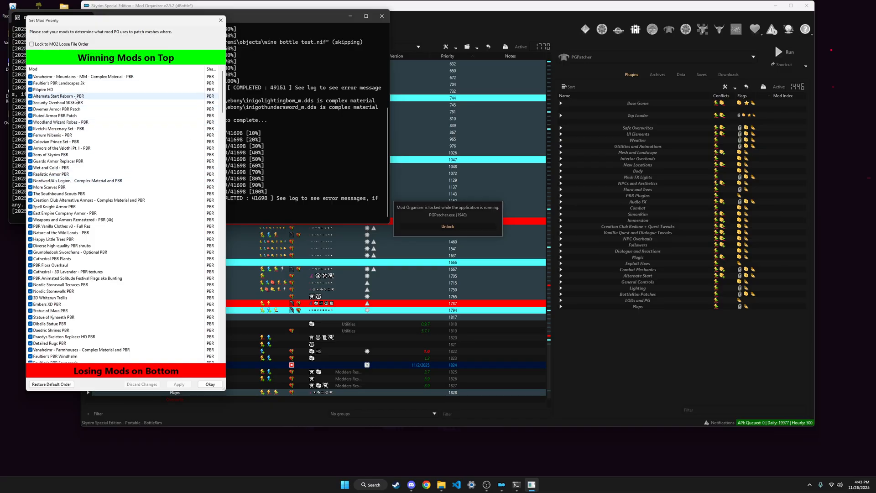
pyautogui.scroll(-8, 74, 137)
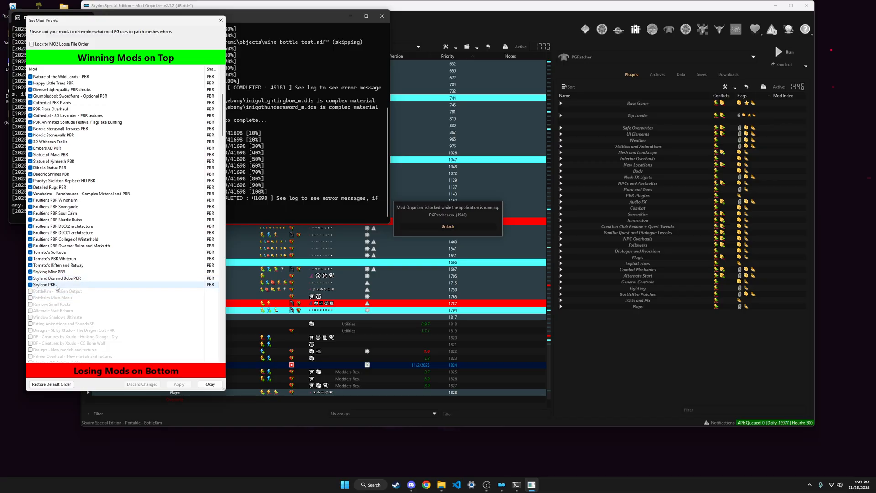
pyautogui.click(57, 286)
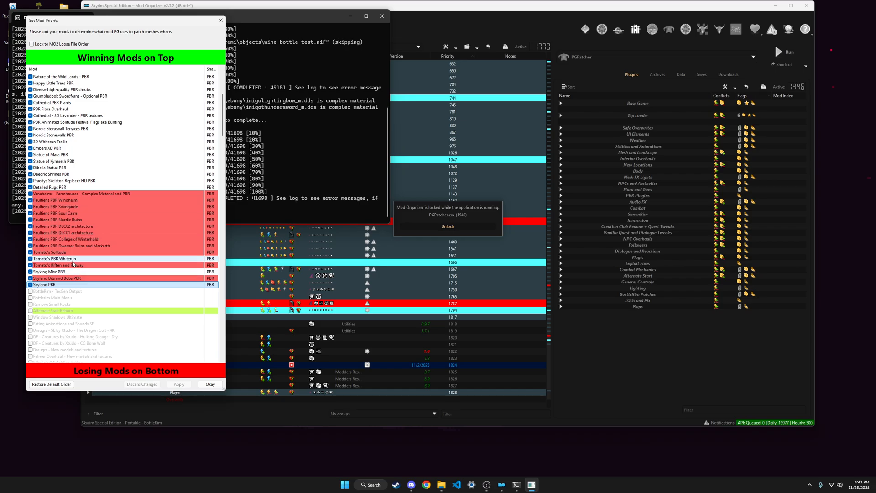
pyautogui.click(68, 272)
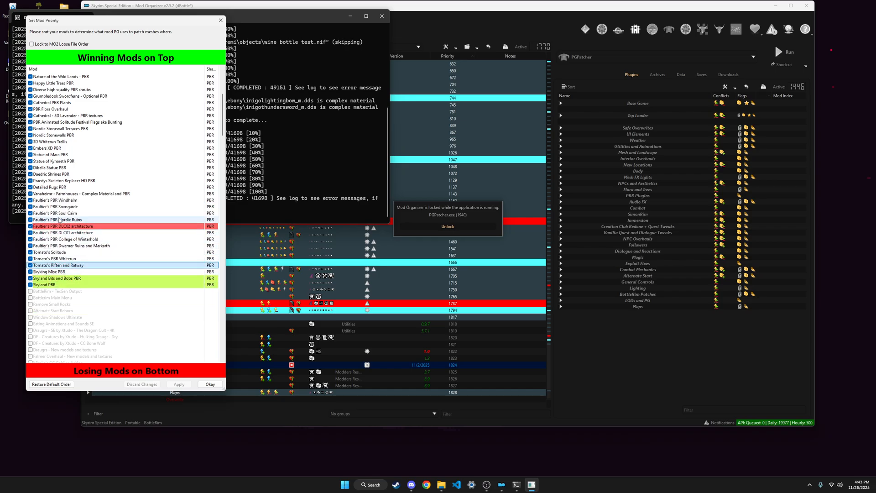
pyautogui.scroll(4, 69, 228)
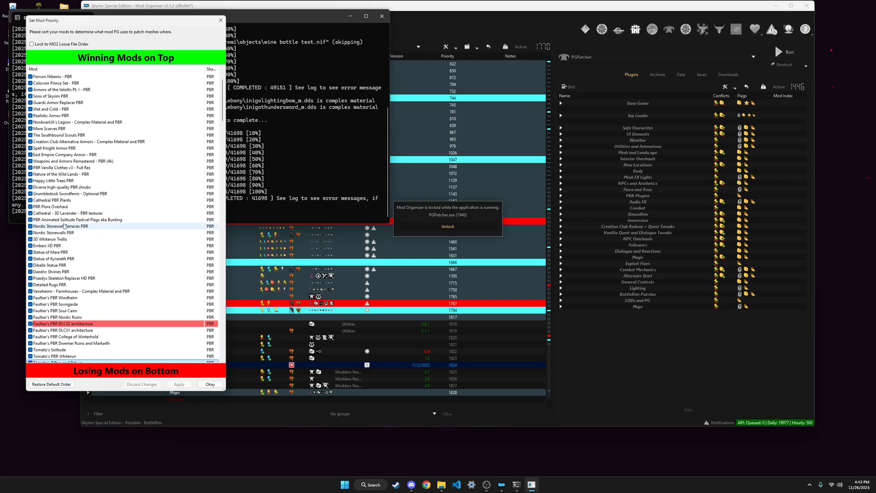
pyautogui.scroll(4, 68, 229)
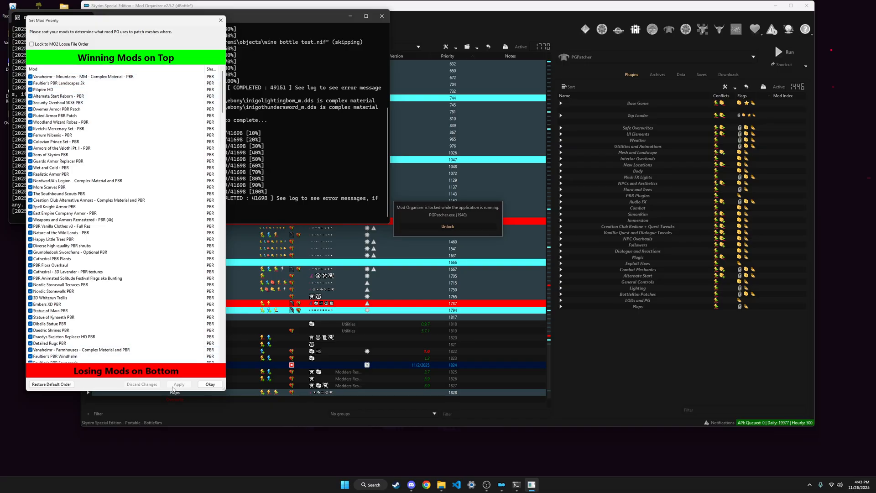
pyautogui.click(209, 384)
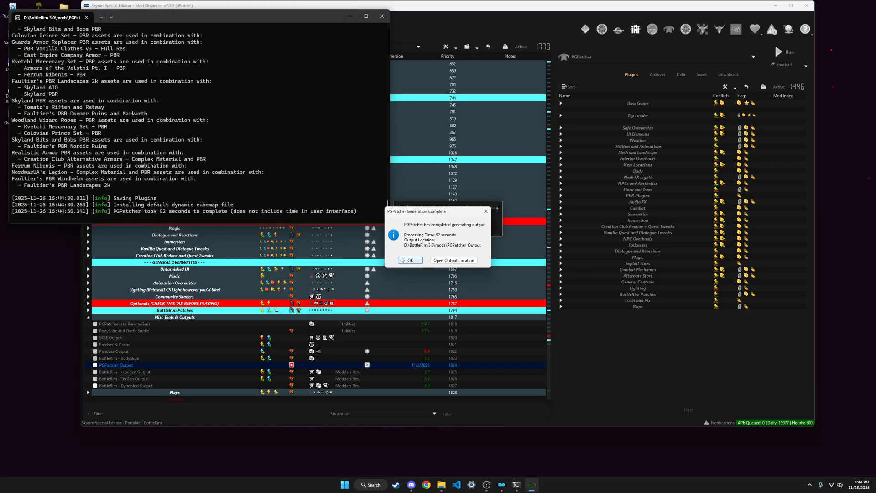
# Step: View the patcher's output folder in Explorer and close it again
pyautogui.click(445, 262)
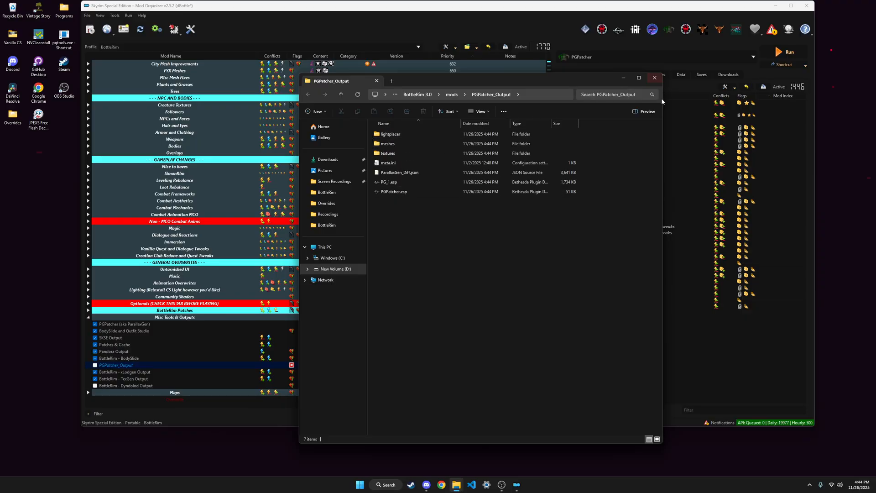
pyautogui.click(654, 77)
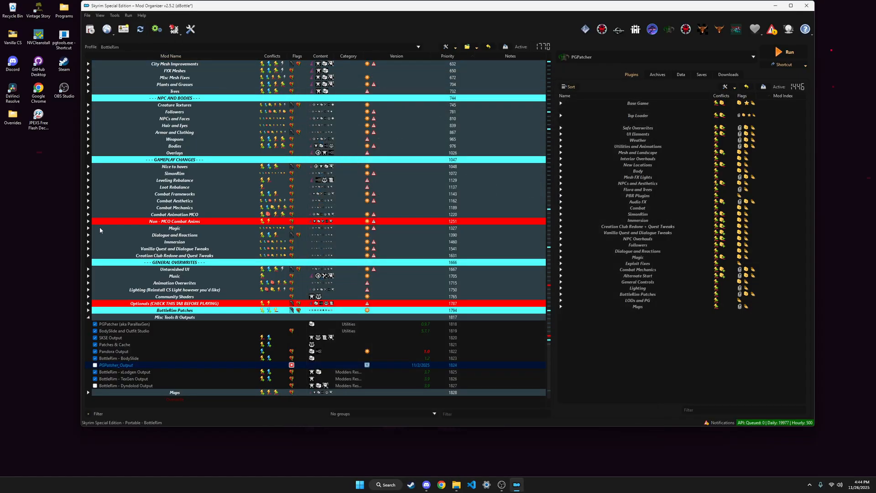
# Step: Enable PGPatcher_Output and place PGPatcher.esp and PG_1.esp into the LODs and PG load-order group
pyautogui.click(95, 365)
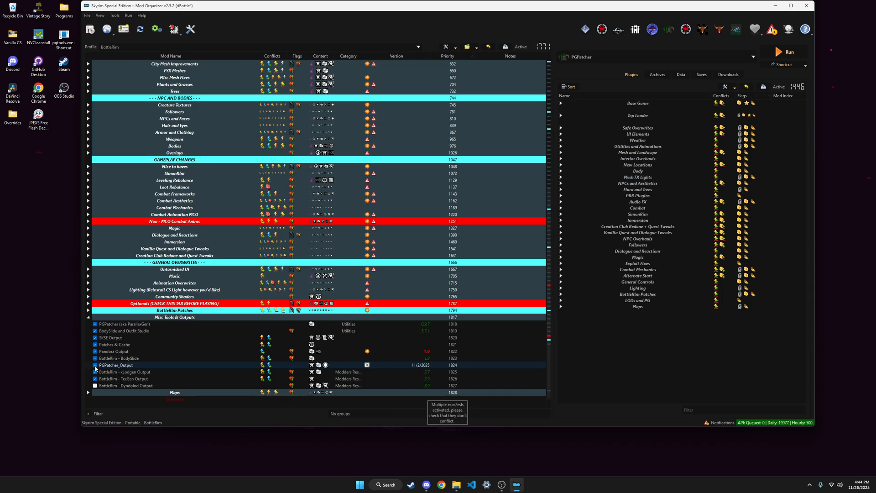
pyautogui.click(563, 116)
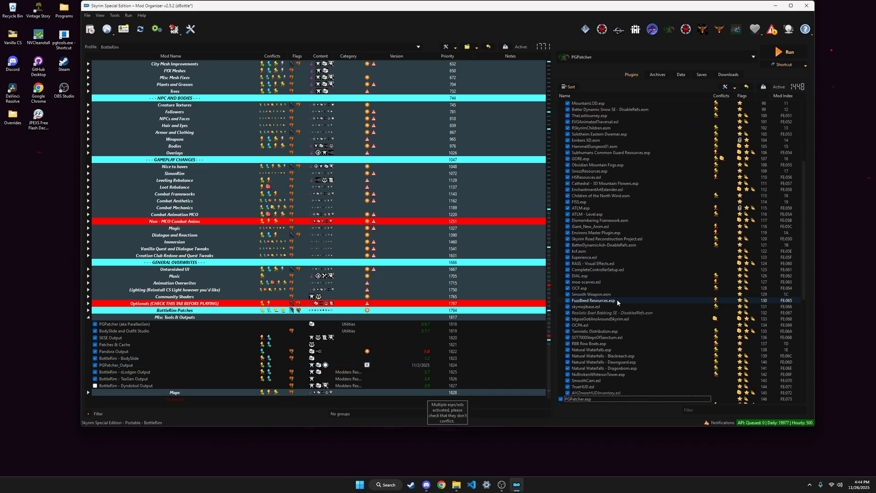
pyautogui.scroll(-10, 617, 299)
pyautogui.click(588, 307)
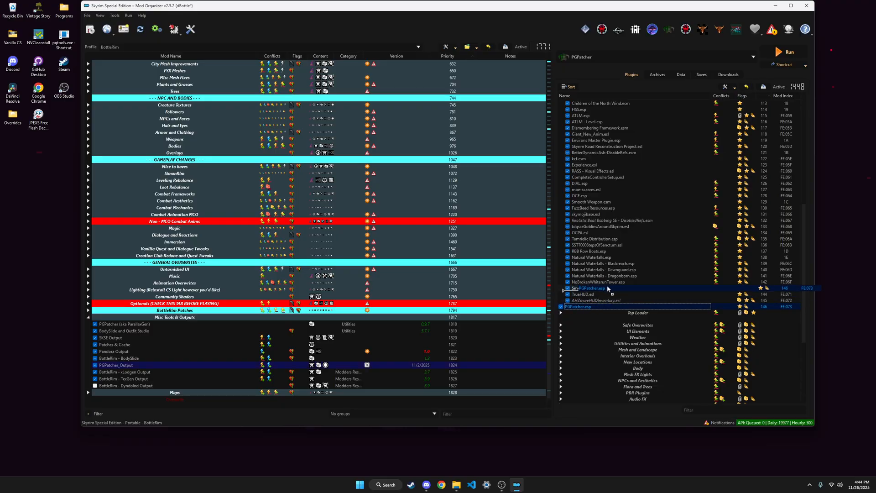
pyautogui.moveTo(588, 308)
pyautogui.mouseDown()
pyautogui.moveTo(615, 306)
pyautogui.moveTo(611, 315)
pyautogui.mouseUp()
pyautogui.scroll(10, 611, 314)
pyautogui.click(565, 116)
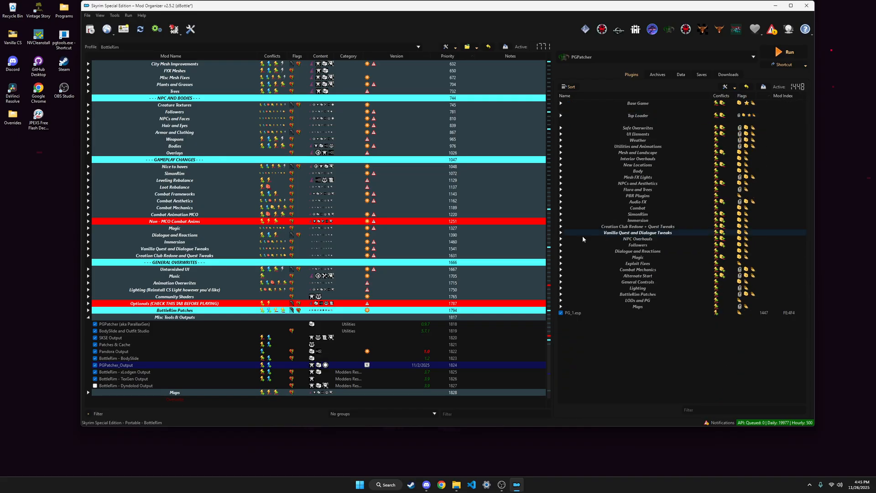
pyautogui.keyDown('shift'); pyautogui.click(575, 309); pyautogui.keyUp('shift')
pyautogui.moveTo(575, 311)
pyautogui.mouseDown()
pyautogui.moveTo(580, 326)
pyautogui.moveTo(582, 319)
pyautogui.mouseUp()
pyautogui.click(582, 319)
# Step: Enable Dyndolod Output and move DynDOLOD.esp, Occlusion.esp and DynDOLOD.esm into the LODs and PG group
pyautogui.click(94, 386)
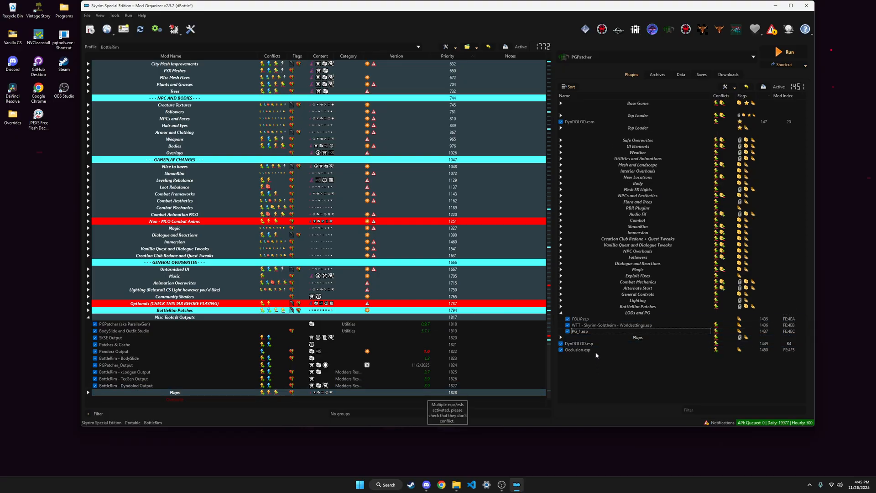
pyautogui.click(578, 343)
pyautogui.moveTo(592, 343); pyautogui.dragTo(625, 336)
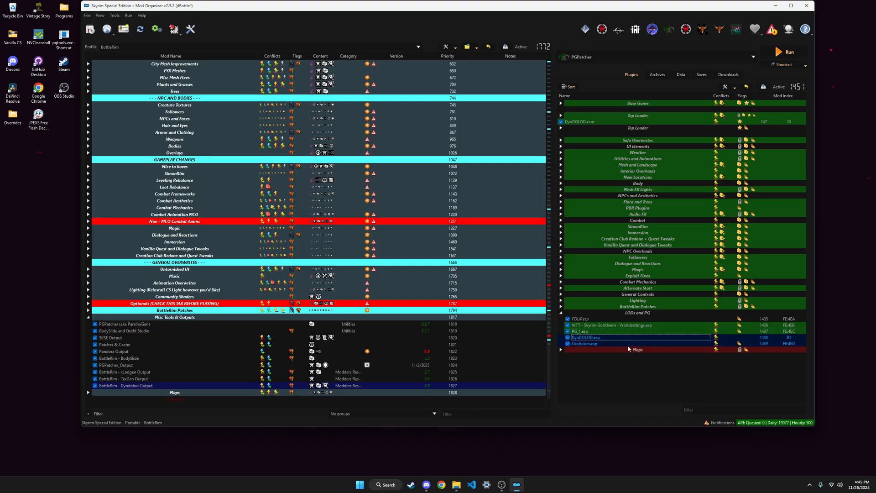
pyautogui.click(562, 116)
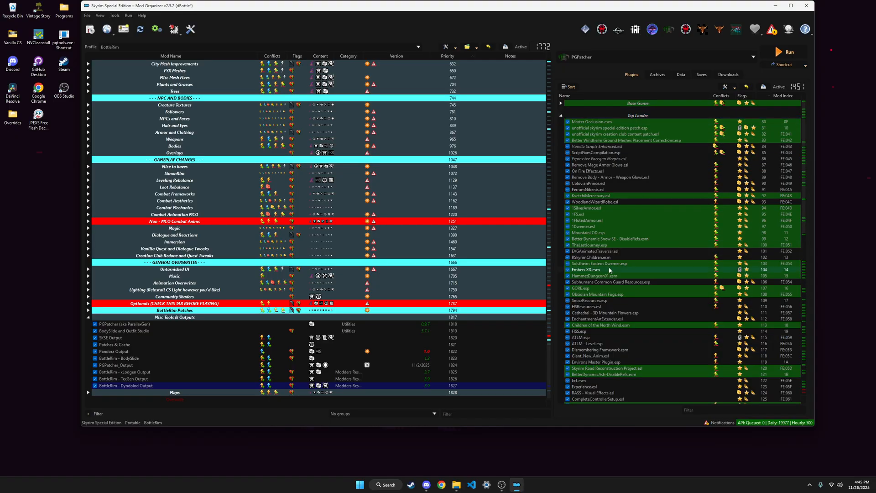
pyautogui.scroll(-5, 599, 327)
pyautogui.scroll(-3, 593, 261)
pyautogui.click(592, 259)
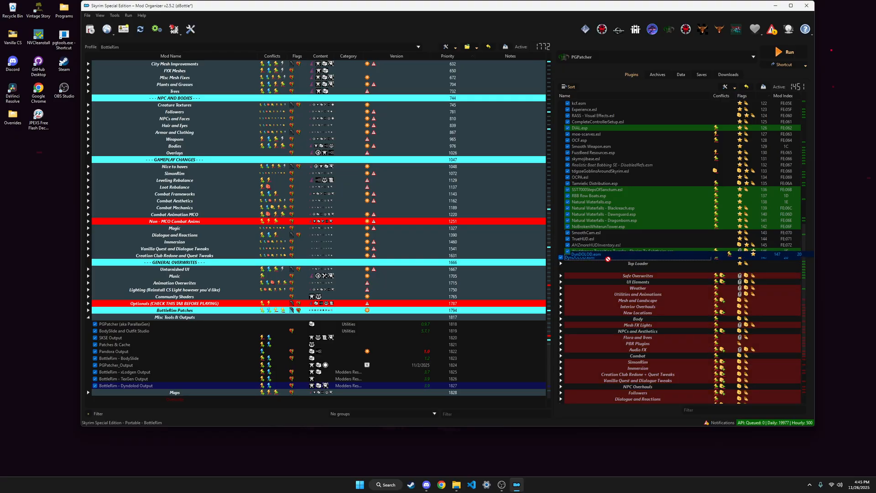
pyautogui.moveTo(602, 259); pyautogui.dragTo(602, 268)
pyautogui.scroll(3, 609, 267)
pyautogui.moveTo(586, 317)
pyautogui.mouseDown()
pyautogui.moveTo(606, 318)
pyautogui.moveTo(596, 312)
pyautogui.mouseUp()
pyautogui.scroll(10, 596, 310)
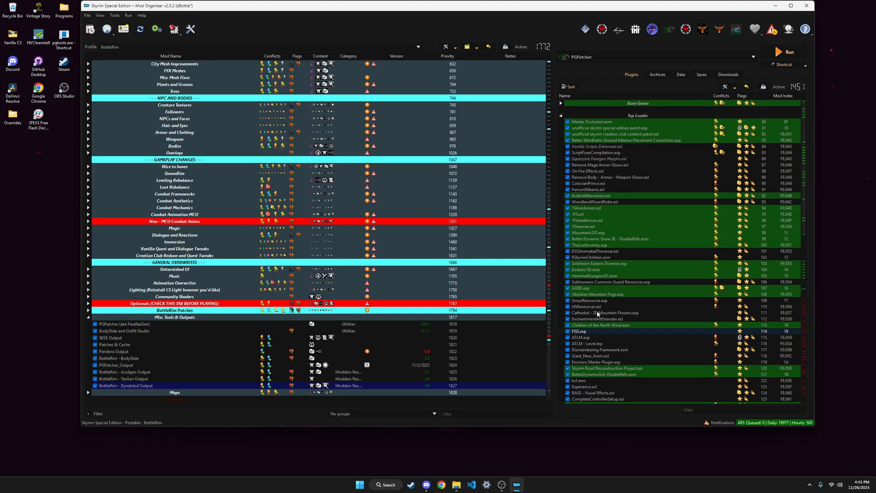
pyautogui.click(554, 115)
# Step: Review the SSEEdit64 executable settings unchanged, choose SSEEdit64 and run it
pyautogui.click(647, 381)
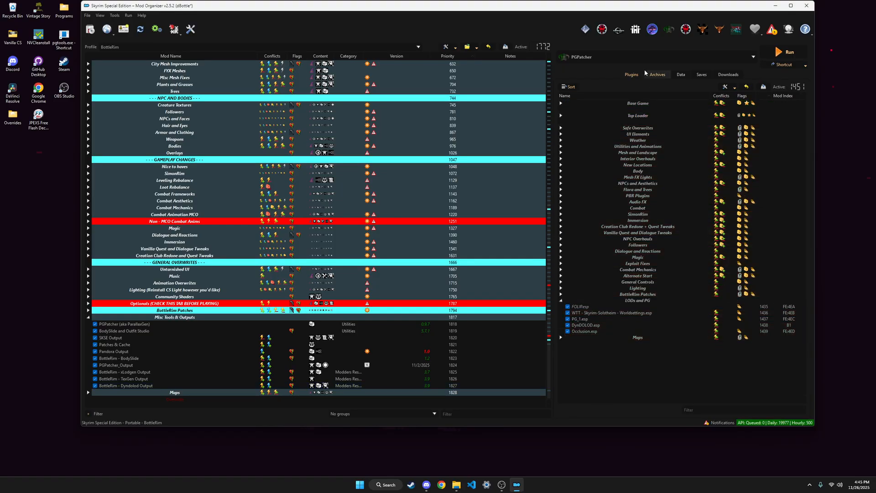
pyautogui.click(646, 58)
pyautogui.click(568, 69)
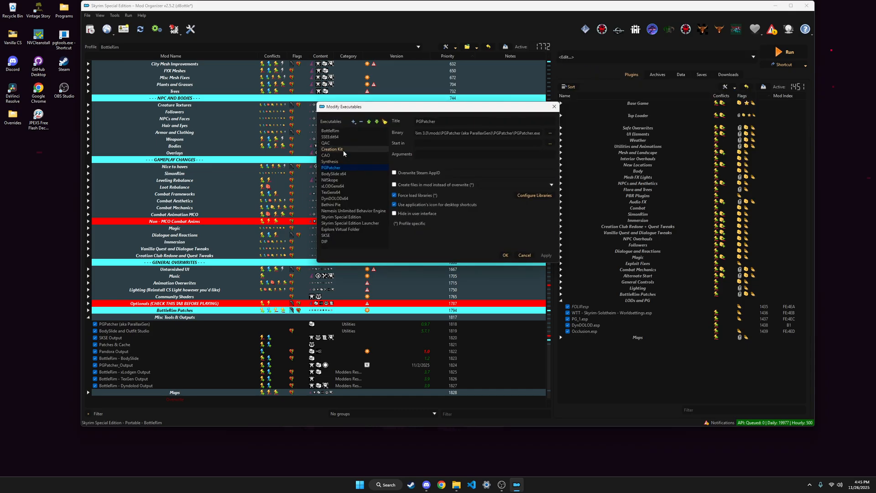
pyautogui.click(339, 136)
pyautogui.click(525, 256)
pyautogui.click(657, 57)
pyautogui.click(605, 95)
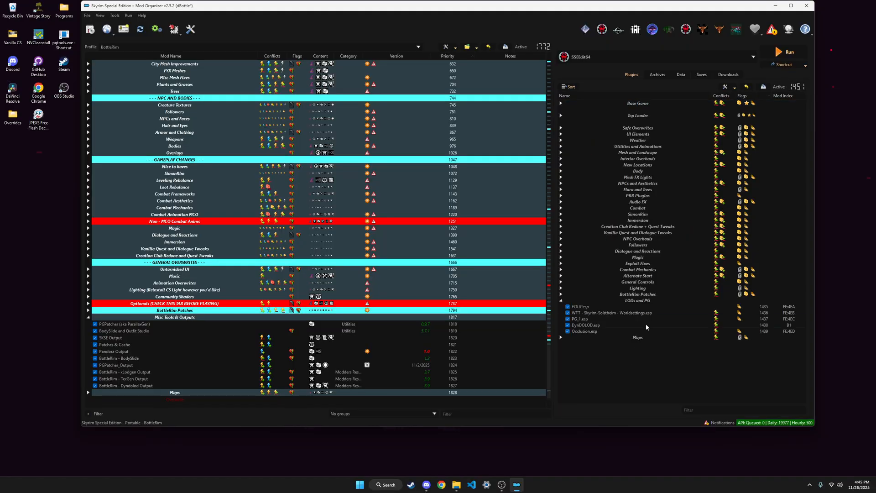
pyautogui.click(779, 53)
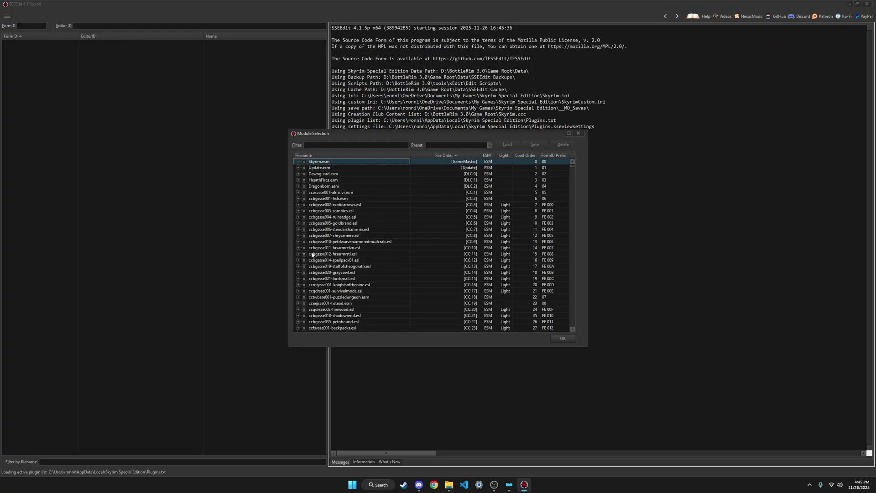
# Step: Deselect all modules, tick only PG_1.esp and load it with its required plugins
pyautogui.rightClick(368, 217)
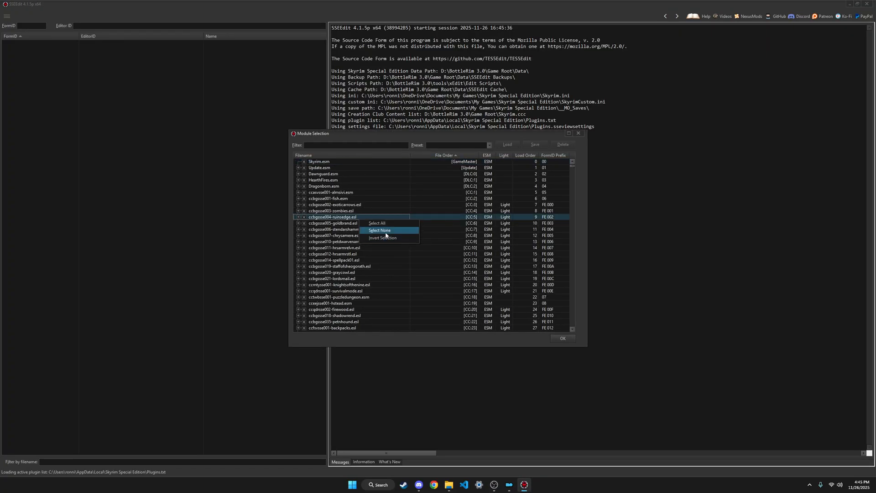
pyautogui.click(382, 231)
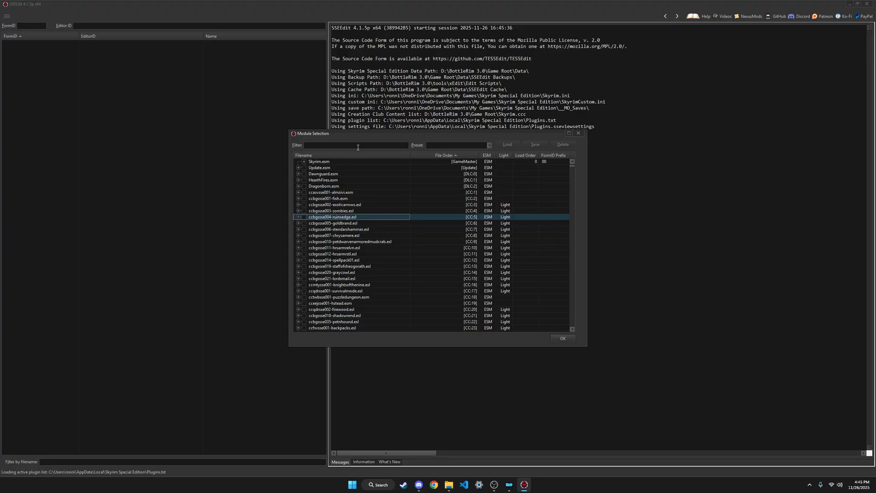
pyautogui.moveTo(573, 163); pyautogui.dragTo(574, 329)
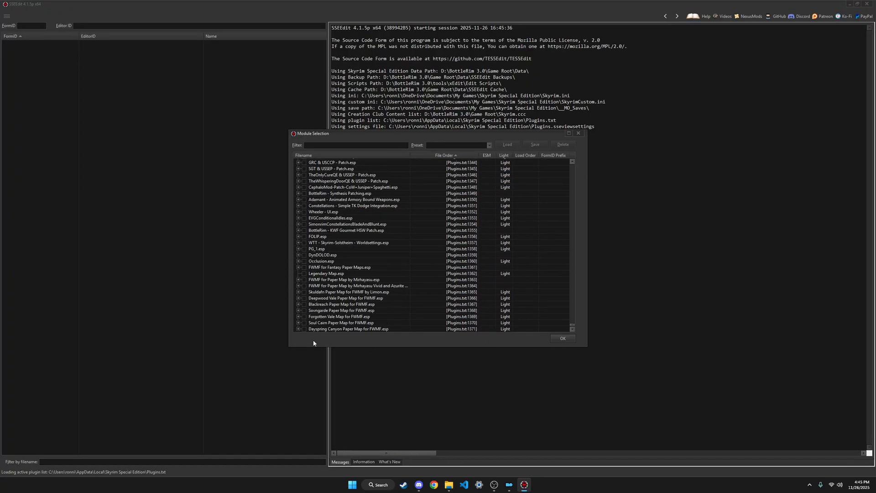
pyautogui.click(304, 248)
pyautogui.click(563, 341)
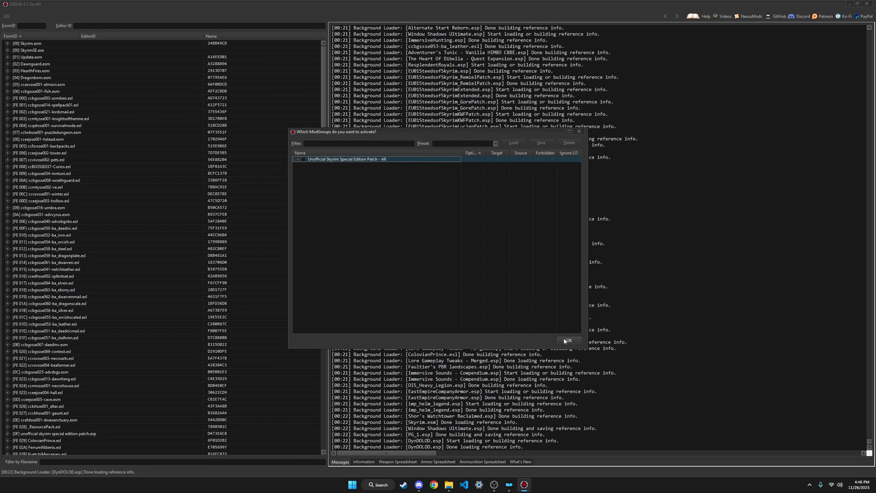
# Step: Confirm the ModGroups prompt and expand PG_1.esp into its record groups
pyautogui.click(568, 340)
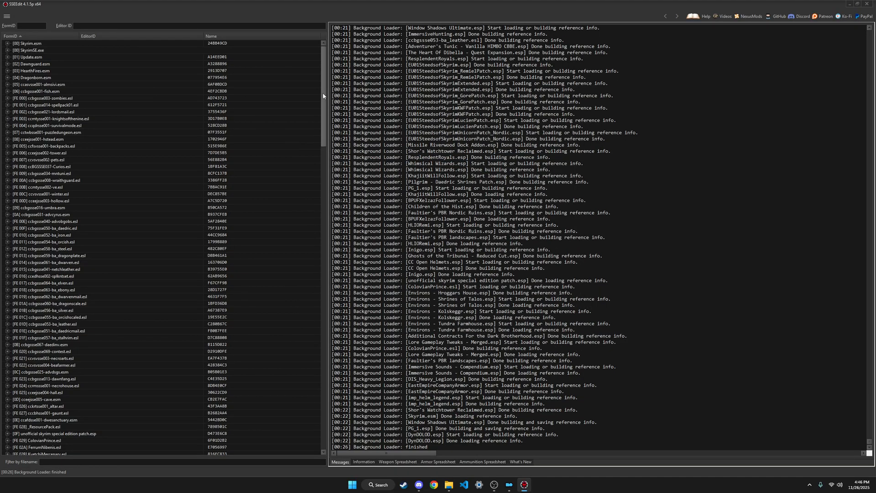
pyautogui.moveTo(324, 96); pyautogui.dragTo(332, 421)
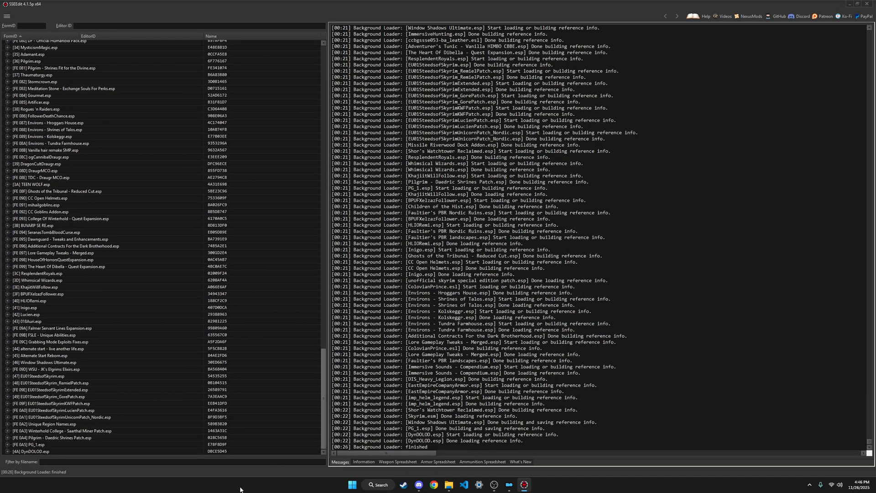
pyautogui.rightClick(50, 444)
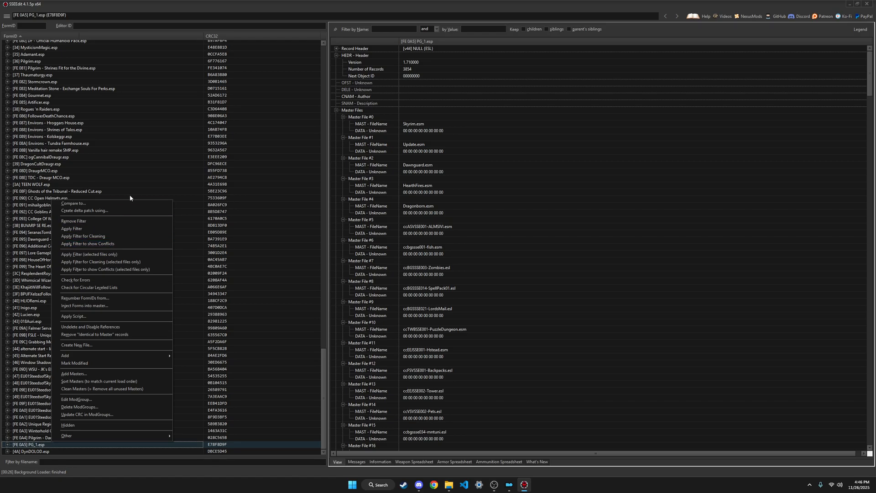
pyautogui.click(126, 170)
pyautogui.click(8, 446)
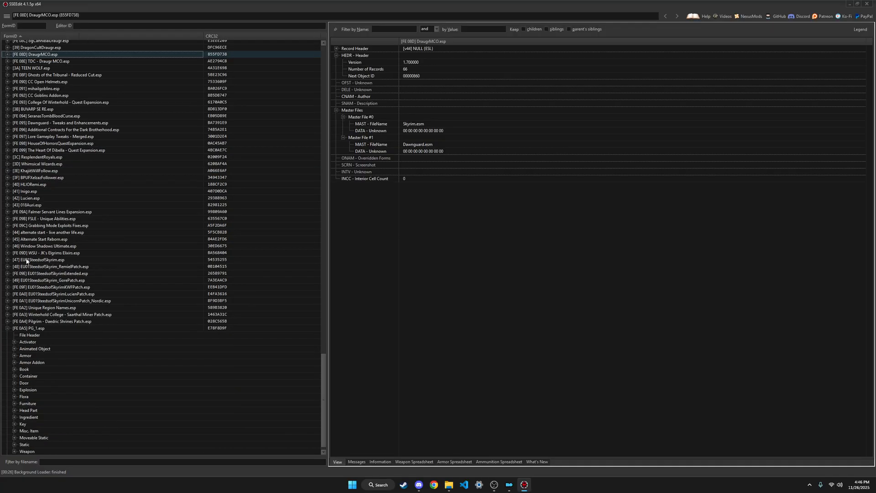
pyautogui.scroll(-1, 37, 329)
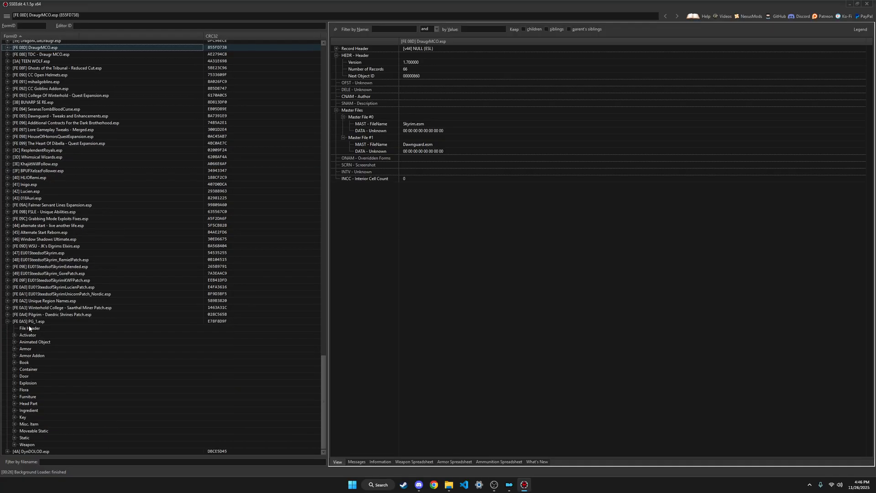
# Step: Compare TundraStreamStraight01Coast01's model and textures across plugins with PG_1.esp and DynDOLOD.esp columns widened
pyautogui.click(15, 438)
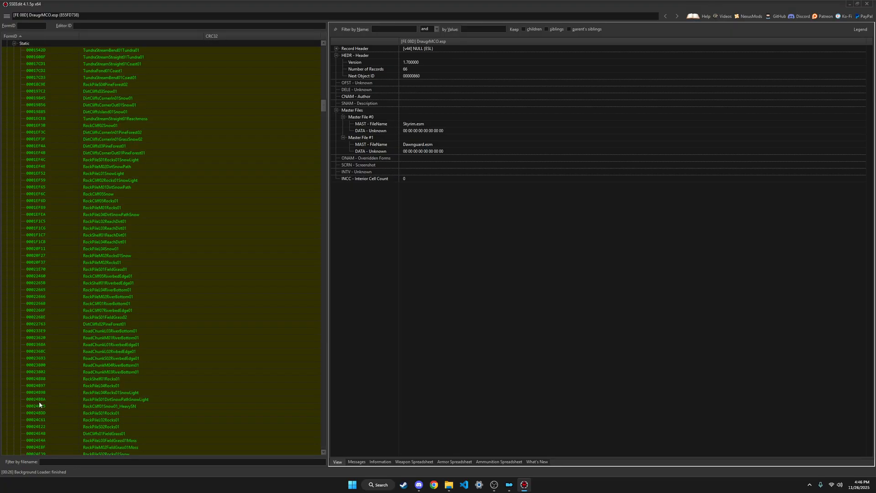
pyautogui.click(110, 63)
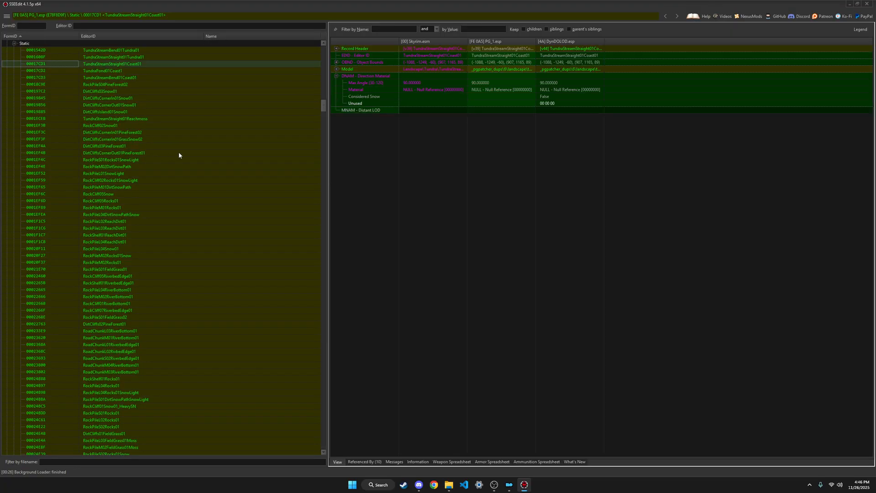
pyautogui.scroll(-4, 187, 205)
pyautogui.scroll(-3, 181, 255)
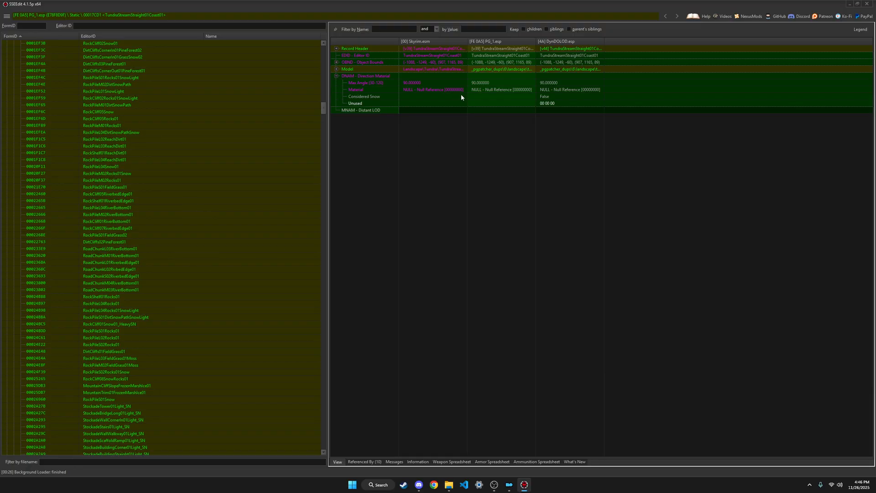
pyautogui.click(335, 69)
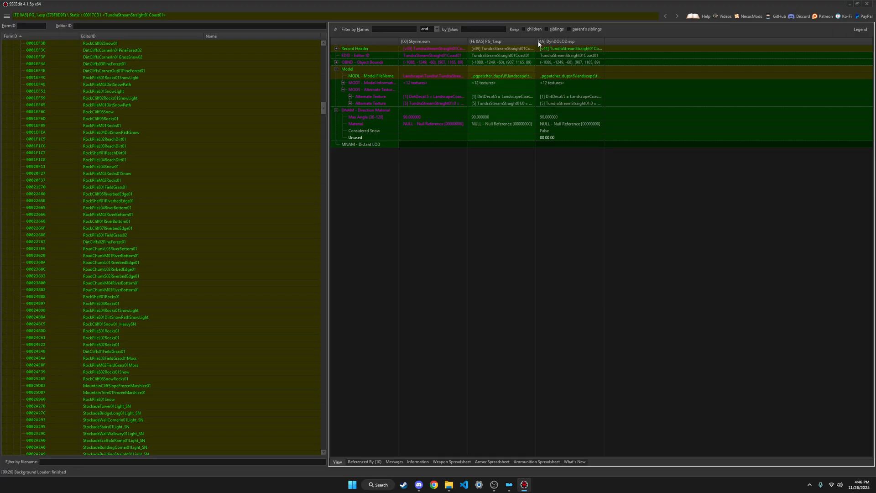
pyautogui.moveTo(535, 42); pyautogui.dragTo(599, 41)
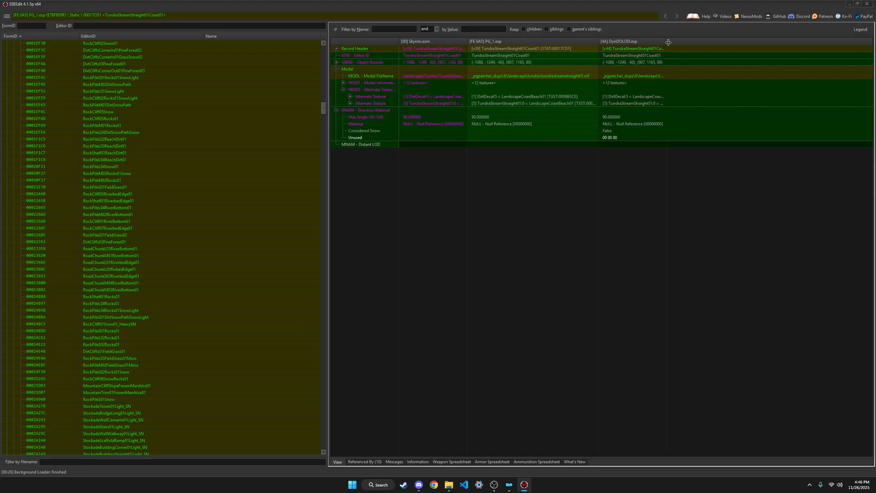
pyautogui.doubleClick(670, 42)
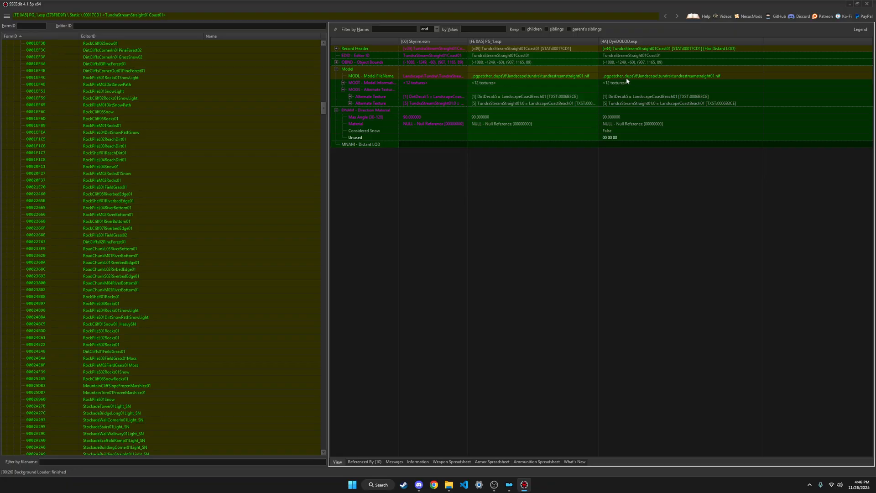
pyautogui.scroll(-5, 246, 186)
pyautogui.scroll(-5, 252, 177)
pyautogui.scroll(-5, 253, 178)
# Step: Review the MountainTrim records and GiantCampfire01OffVolcanicTundraGravel01's third alternate texture against Embers XD.esp
pyautogui.click(127, 243)
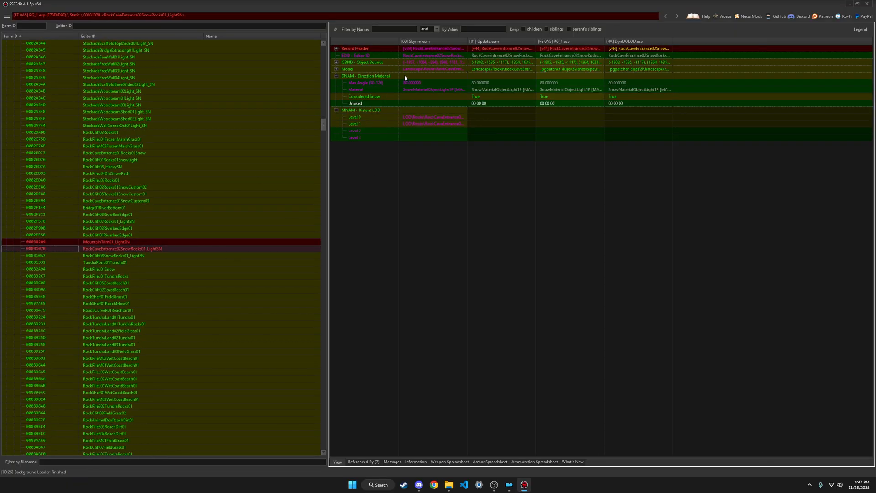
pyautogui.scroll(-7, 224, 162)
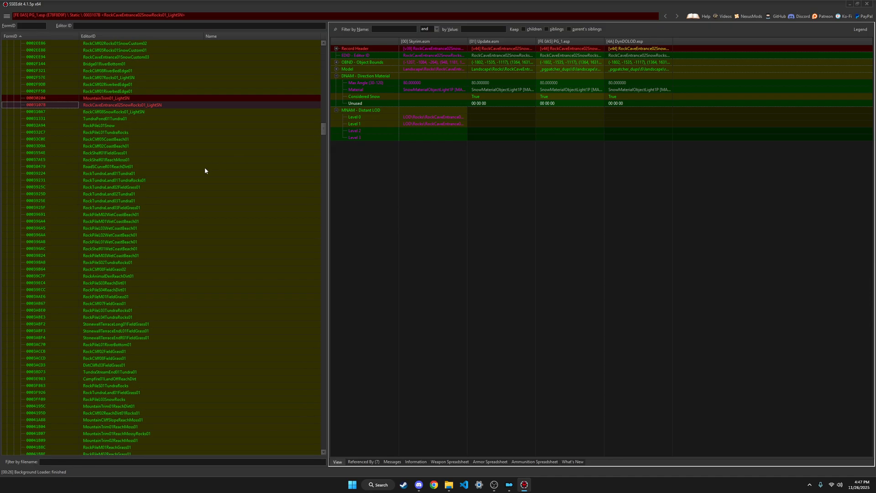
pyautogui.scroll(-6, 171, 190)
pyautogui.scroll(-6, 164, 206)
pyautogui.click(119, 308)
pyautogui.scroll(-6, 120, 318)
pyautogui.scroll(-6, 120, 319)
pyautogui.scroll(-3, 121, 320)
pyautogui.click(130, 297)
pyautogui.scroll(-5, 129, 296)
pyautogui.scroll(-5, 129, 297)
pyautogui.scroll(-5, 129, 296)
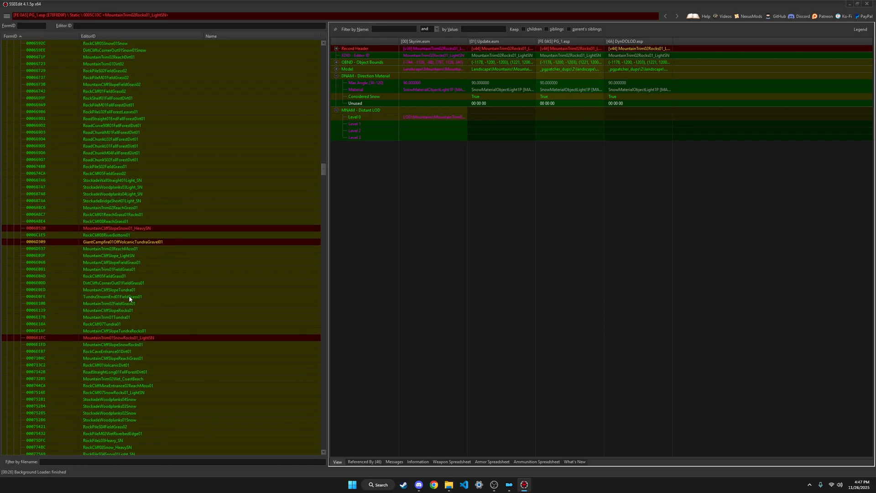
pyautogui.click(119, 242)
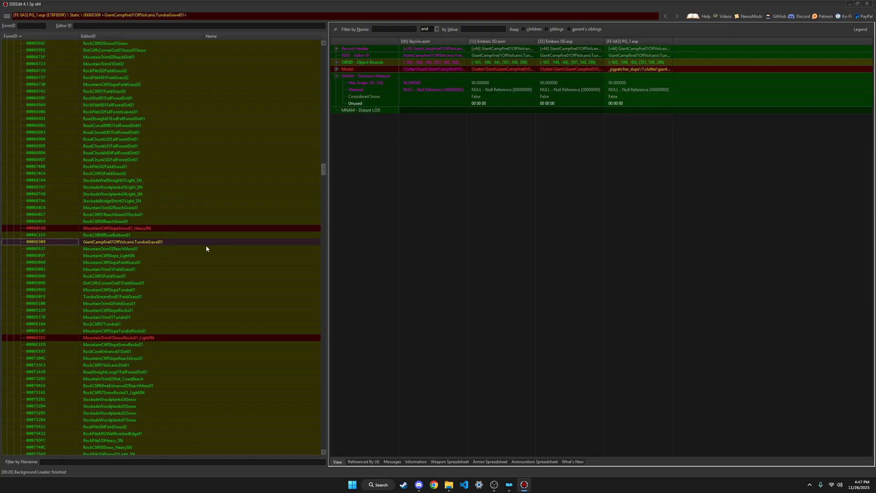
pyautogui.click(339, 68)
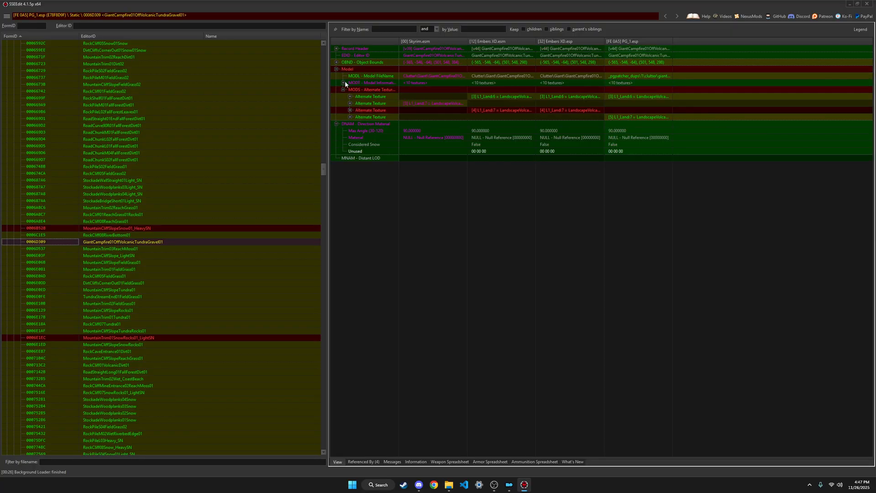
pyautogui.click(352, 110)
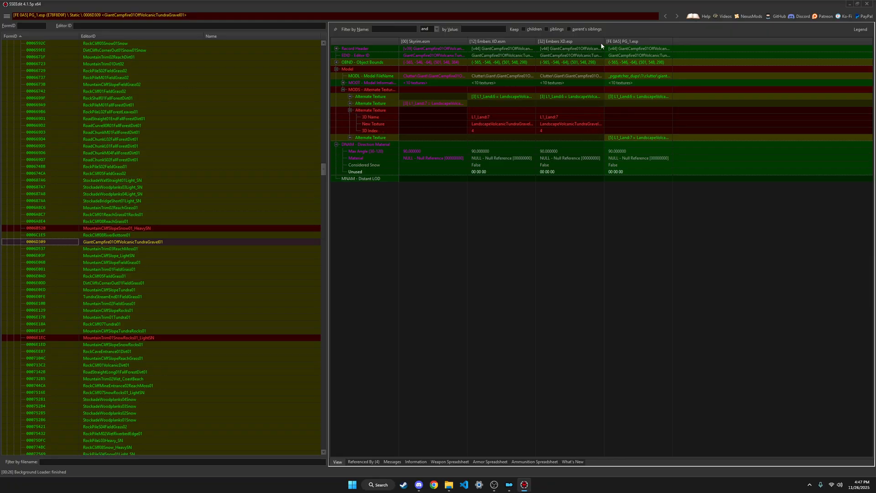
pyautogui.moveTo(603, 41); pyautogui.dragTo(654, 42)
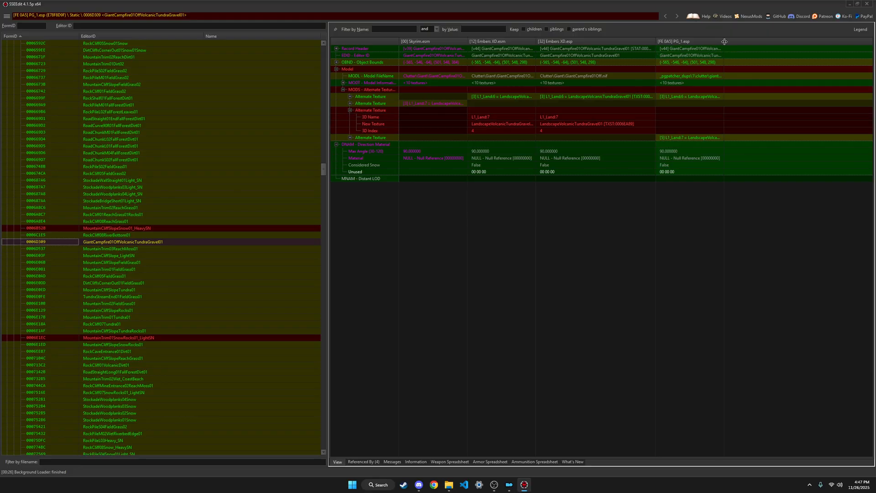
pyautogui.moveTo(724, 42); pyautogui.dragTo(810, 41)
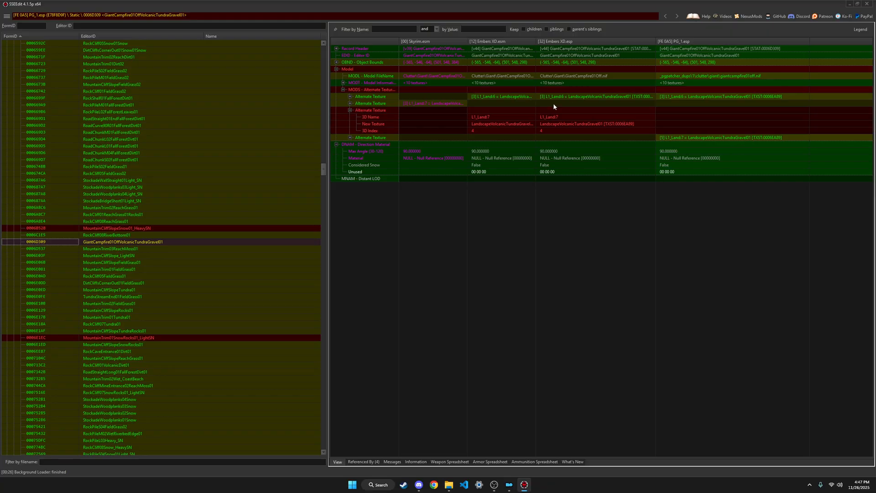
# Step: Inspect the snow conflicts: MountainTrim01SnowRocks01, Campfire01LandOffSnow, MountainCliffSlopeSnow01, MountainTrim03 and RockCaveEntrance02SnowRocks02
pyautogui.click(126, 337)
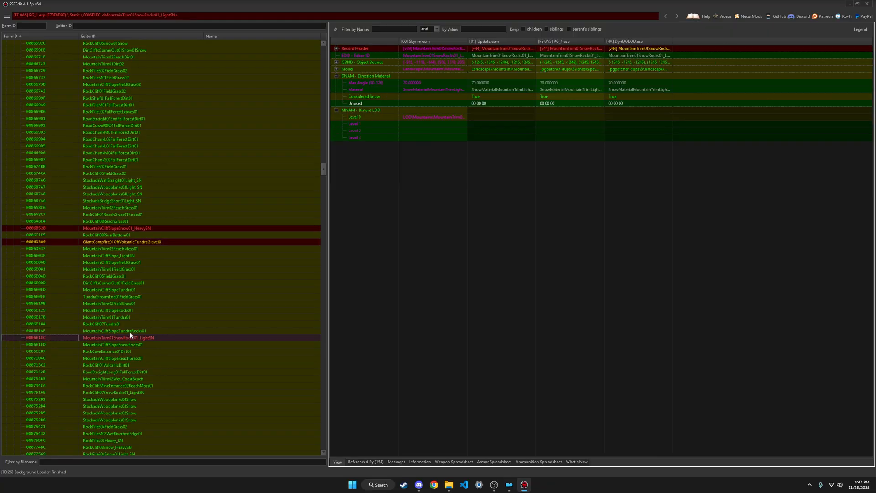
pyautogui.scroll(-6, 153, 304)
pyautogui.scroll(-6, 156, 301)
pyautogui.click(156, 304)
pyautogui.scroll(-6, 156, 304)
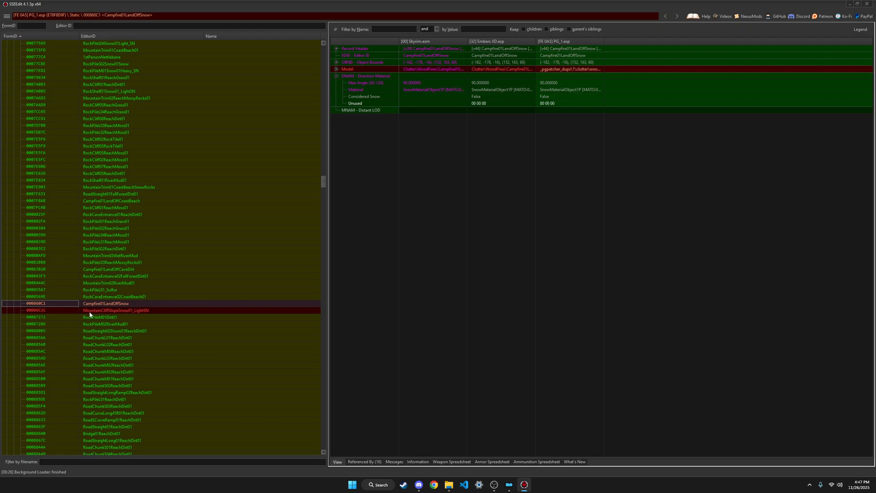
pyautogui.click(115, 310)
pyautogui.scroll(-6, 114, 310)
pyautogui.scroll(-6, 117, 309)
pyautogui.scroll(-6, 118, 309)
pyautogui.scroll(-6, 117, 308)
pyautogui.scroll(-6, 118, 301)
pyautogui.scroll(-6, 120, 293)
pyautogui.scroll(-6, 120, 293)
pyautogui.click(120, 329)
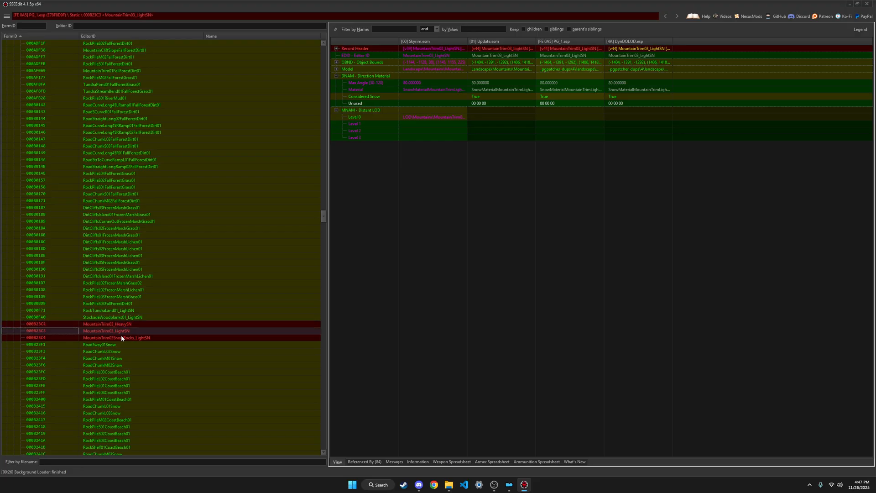
pyautogui.click(121, 335)
pyautogui.scroll(-6, 120, 337)
pyautogui.scroll(-6, 122, 336)
pyautogui.scroll(-6, 121, 336)
pyautogui.click(138, 269)
pyautogui.scroll(-6, 143, 281)
pyautogui.scroll(-1, 151, 289)
# Step: Copy PG_1.esp's PG_stockadeplanks01snow_000030 New Texture into DynDOLOD.esp for StockadeScaffoldBridge04Light_SN's second alternate texture
pyautogui.click(132, 222)
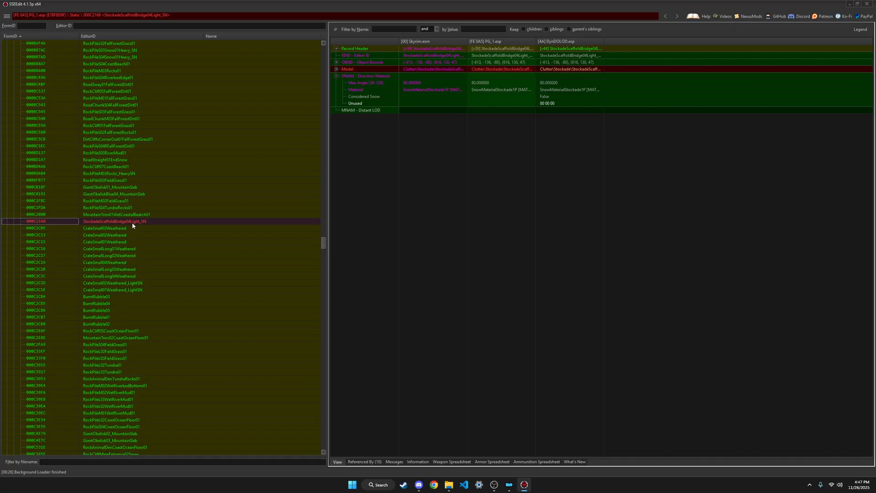
pyautogui.click(337, 69)
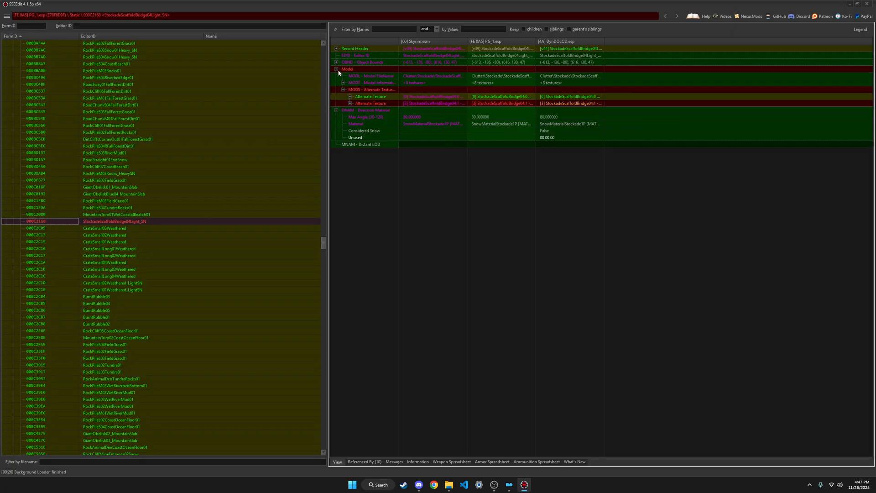
pyautogui.moveTo(537, 42); pyautogui.dragTo(591, 41)
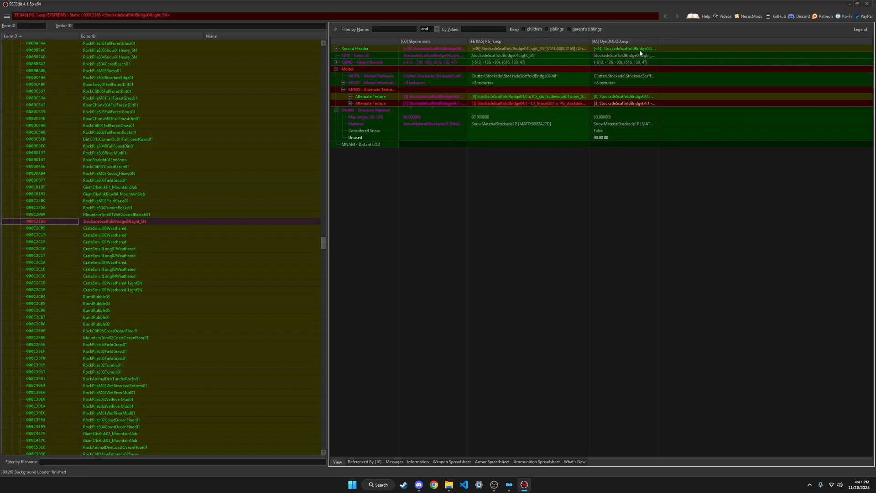
pyautogui.click(351, 103)
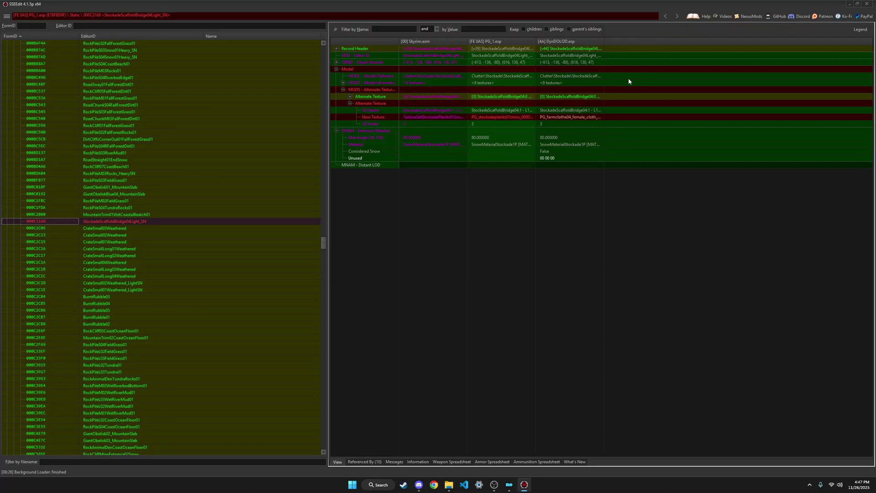
pyautogui.doubleClick(606, 42)
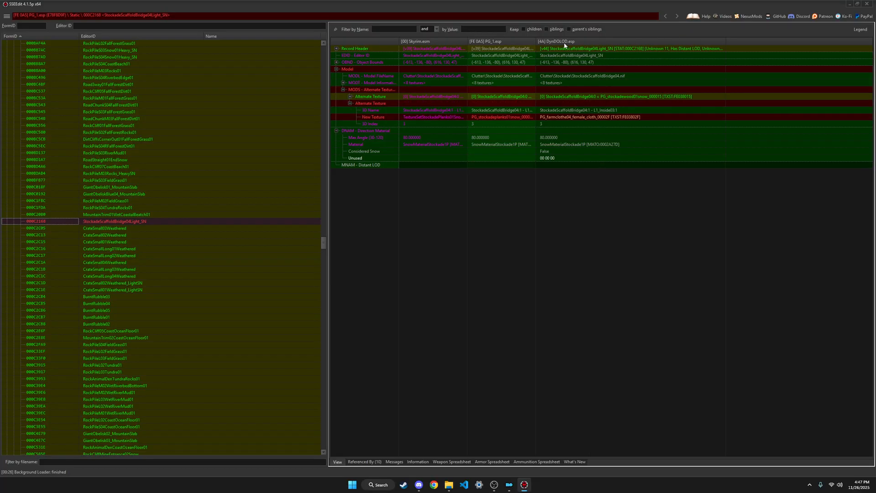
pyautogui.moveTo(539, 42); pyautogui.dragTo(600, 40)
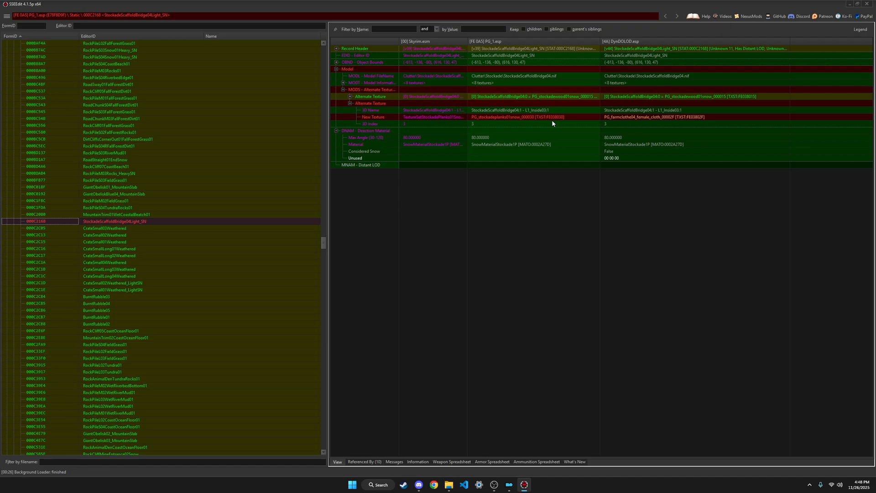
pyautogui.click(517, 115)
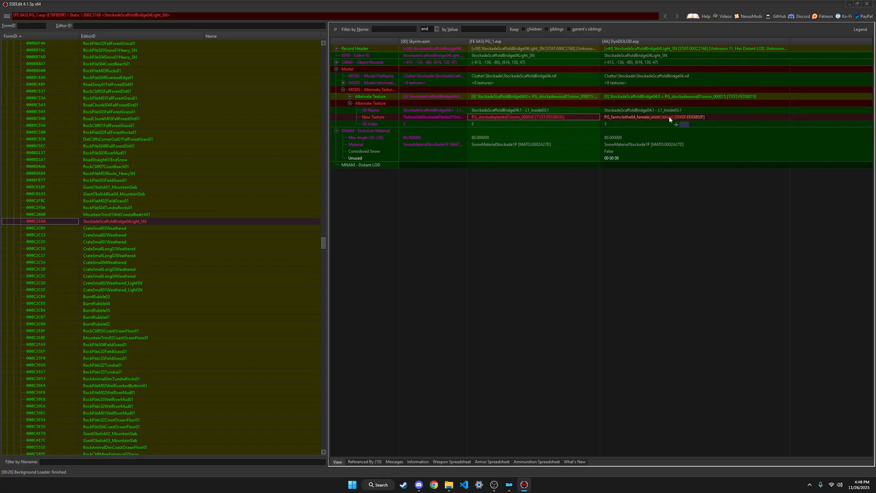
pyautogui.moveTo(516, 116); pyautogui.dragTo(659, 117)
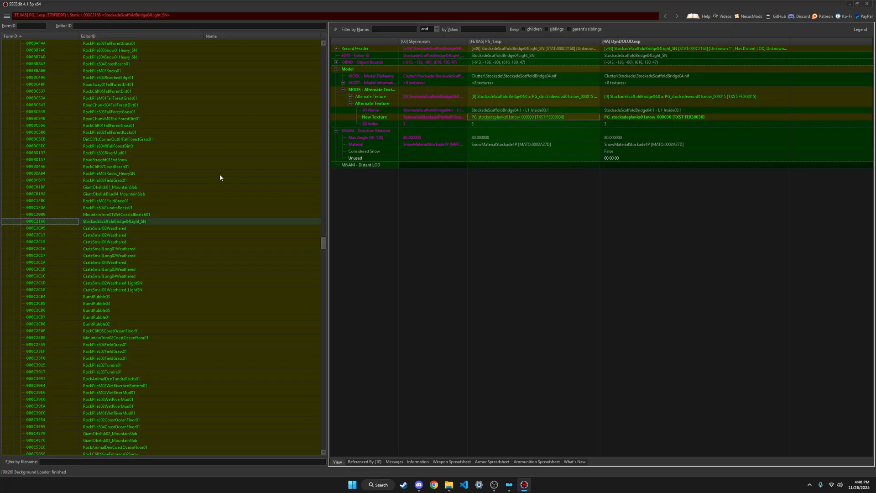
pyautogui.scroll(-10, 143, 220)
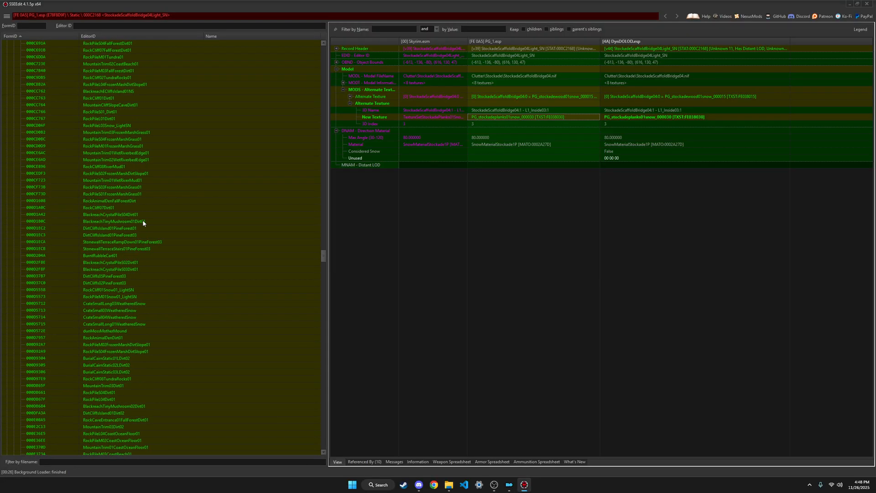
# Step: Review the IcePileL02, IcePileM02 and heavy-snow NorExtRubblePiece02 conflict records
pyautogui.click(127, 296)
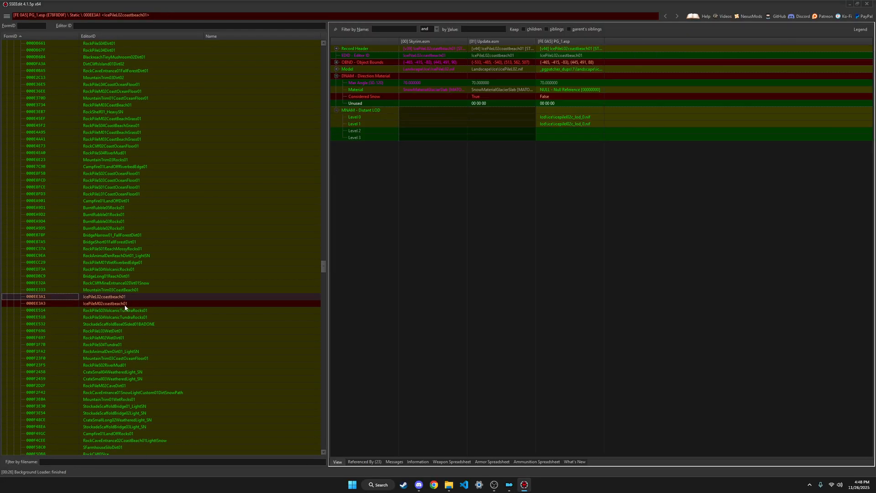
pyautogui.click(126, 309)
pyautogui.scroll(-10, 126, 307)
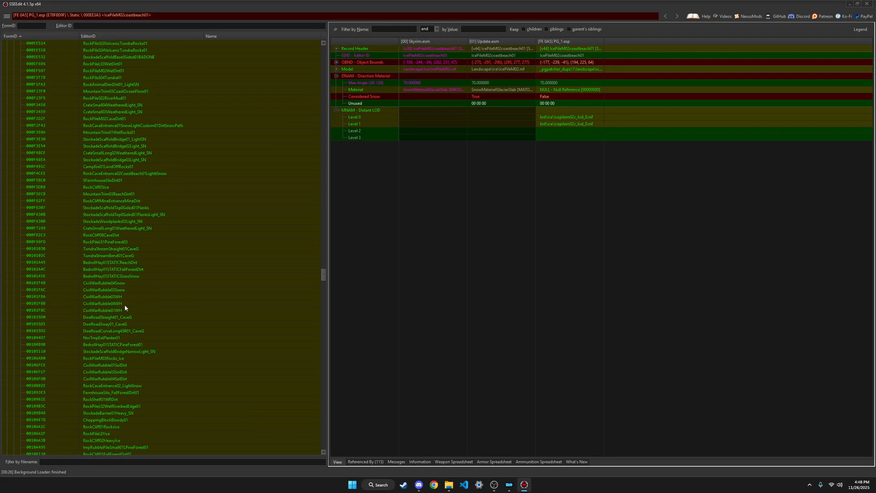
pyautogui.scroll(-5, 129, 305)
pyautogui.scroll(-8, 137, 301)
pyautogui.moveTo(323, 286); pyautogui.dragTo(323, 321)
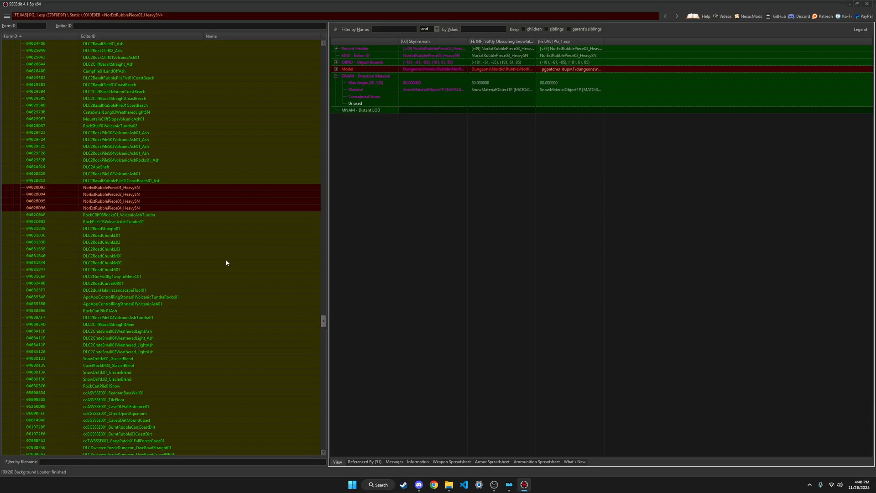
pyautogui.click(133, 196)
pyautogui.scroll(-18, 134, 192)
pyautogui.scroll(-6, 134, 193)
# Step: Expand the rubble record's model details and widen the plugin columns to show full text
pyautogui.click(336, 69)
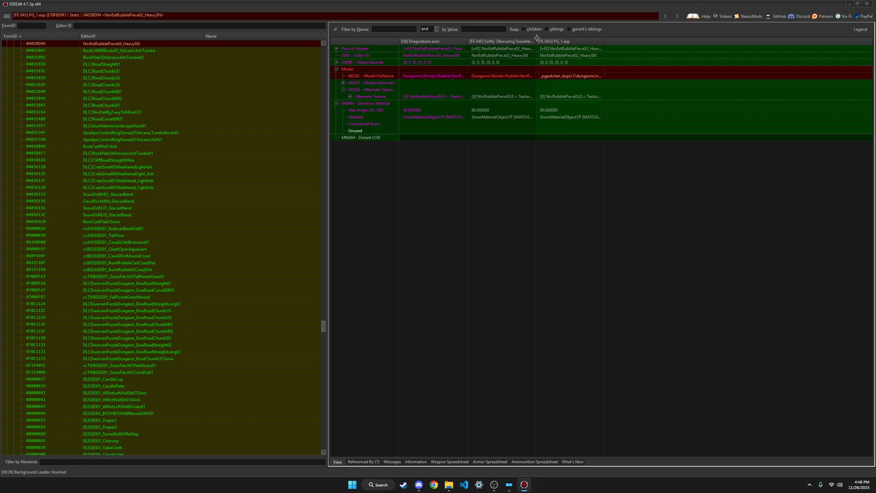
pyautogui.moveTo(537, 37); pyautogui.dragTo(596, 39)
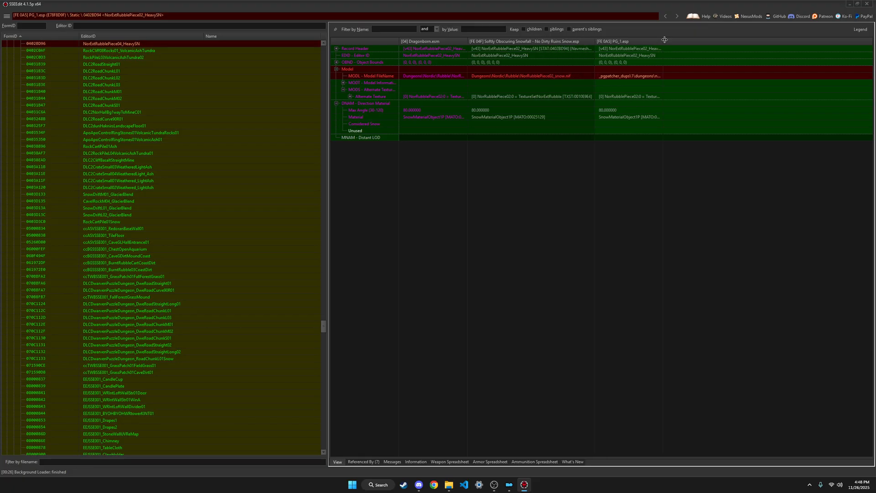
pyautogui.moveTo(659, 39); pyautogui.dragTo(712, 47)
pyautogui.scroll(-10, 248, 221)
pyautogui.scroll(-5, 249, 220)
pyautogui.scroll(-10, 249, 221)
pyautogui.scroll(-5, 249, 221)
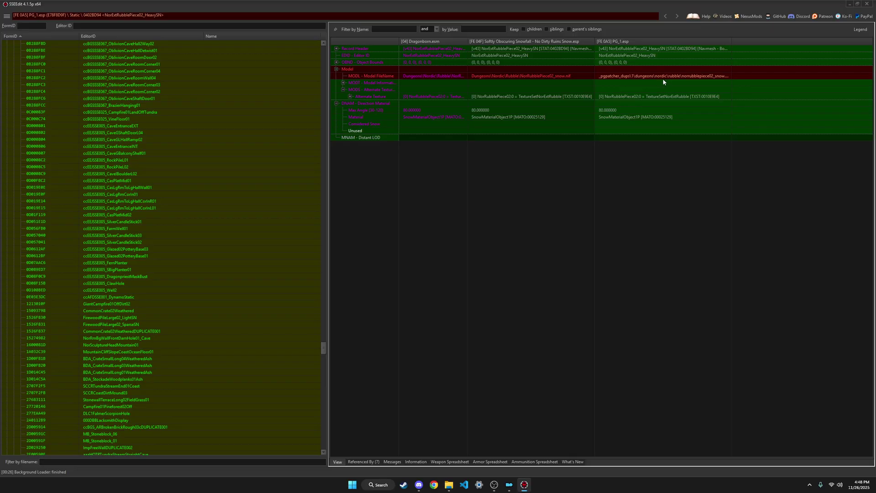
pyautogui.scroll(-5, 228, 254)
pyautogui.scroll(-5, 228, 255)
pyautogui.scroll(-5, 226, 253)
pyautogui.scroll(-5, 226, 254)
pyautogui.scroll(-5, 225, 251)
pyautogui.scroll(-5, 225, 250)
pyautogui.scroll(-5, 225, 250)
pyautogui.scroll(-5, 227, 235)
pyautogui.scroll(-5, 226, 236)
pyautogui.scroll(-5, 226, 236)
pyautogui.scroll(-5, 229, 236)
pyautogui.scroll(-5, 228, 236)
pyautogui.scroll(-5, 228, 236)
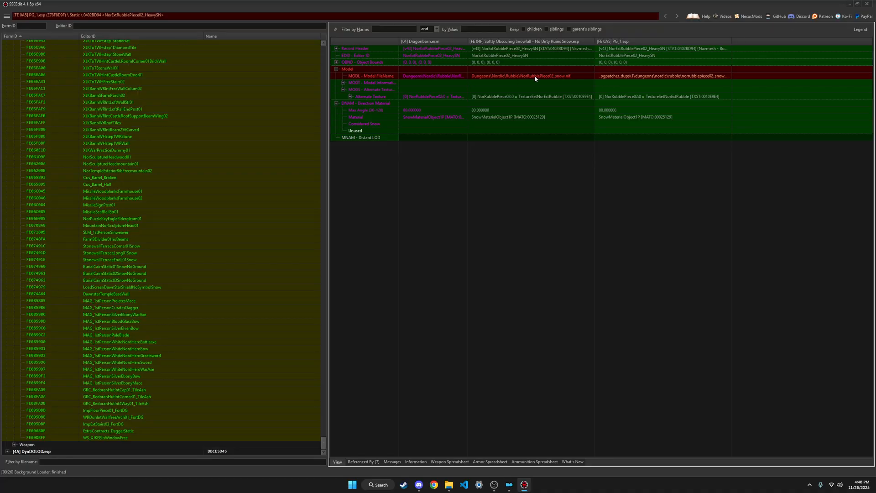
pyautogui.moveTo(327, 413)
pyautogui.mouseDown()
pyautogui.moveTo(314, 129)
pyautogui.moveTo(323, 110)
pyautogui.mouseUp()
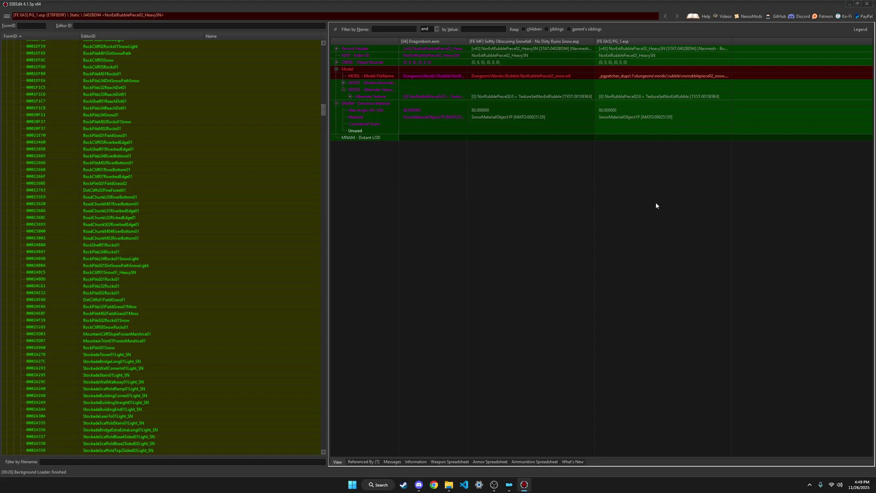
# Step: Close SSEEdit, saving the changed DynDOLOD.esp on exit
pyautogui.click(868, 4)
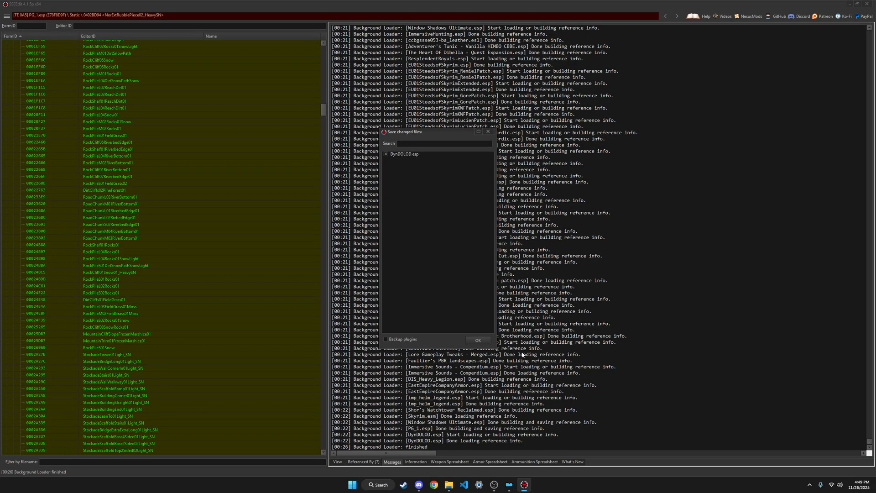
pyautogui.click(480, 340)
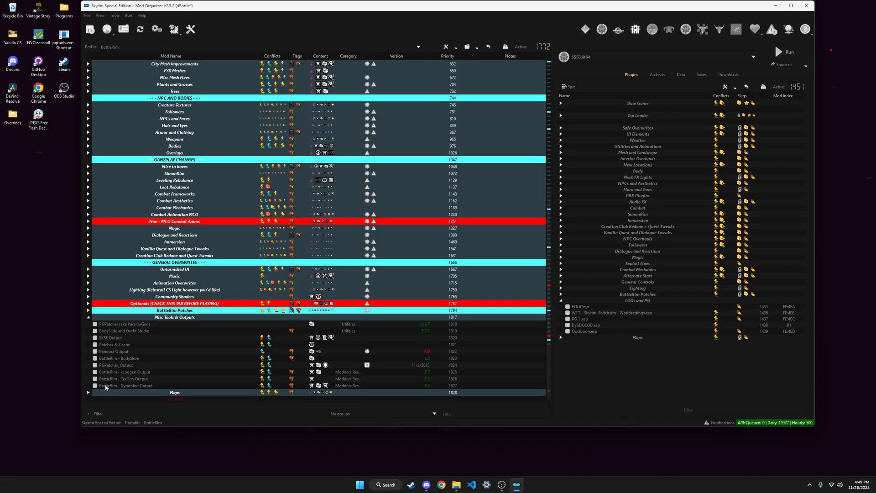
# Step: Leave the BottleRim - Dyndolod Output mod disabled in Mod Organizer 2
pyautogui.click(95, 386)
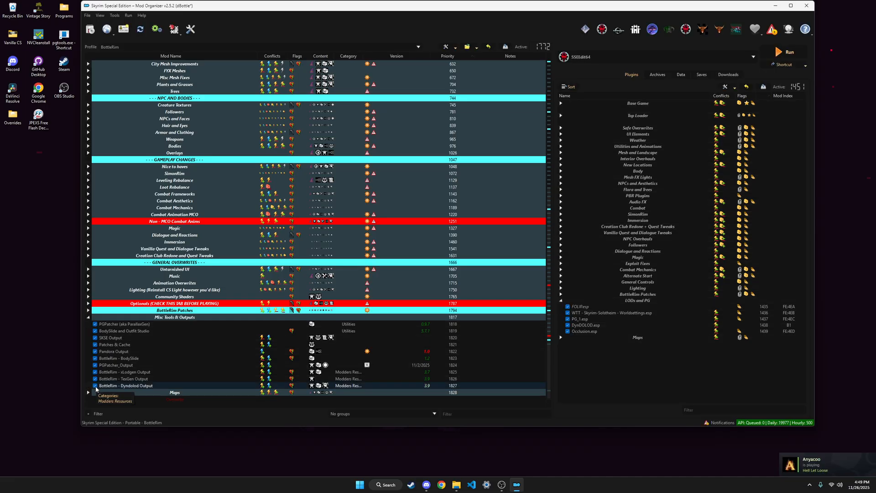
pyautogui.click(96, 385)
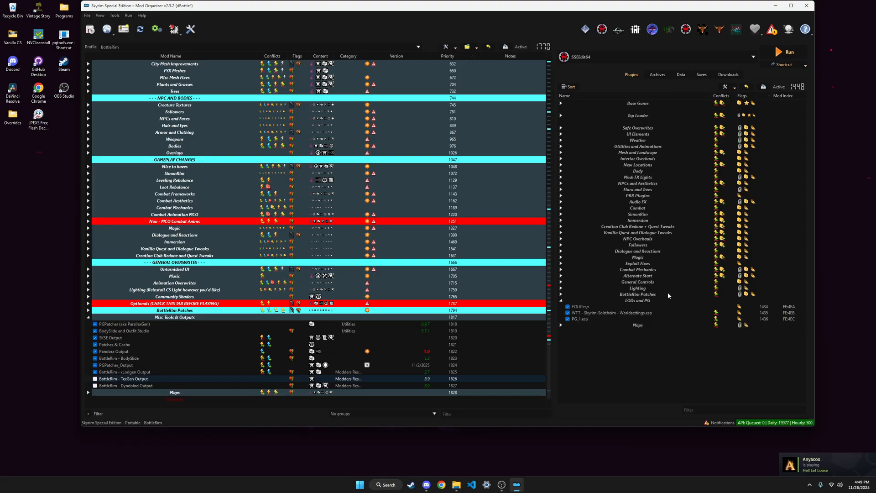
# Step: Launch TexGenx64 from the Mod Organizer 2 executables list
pyautogui.click(710, 59)
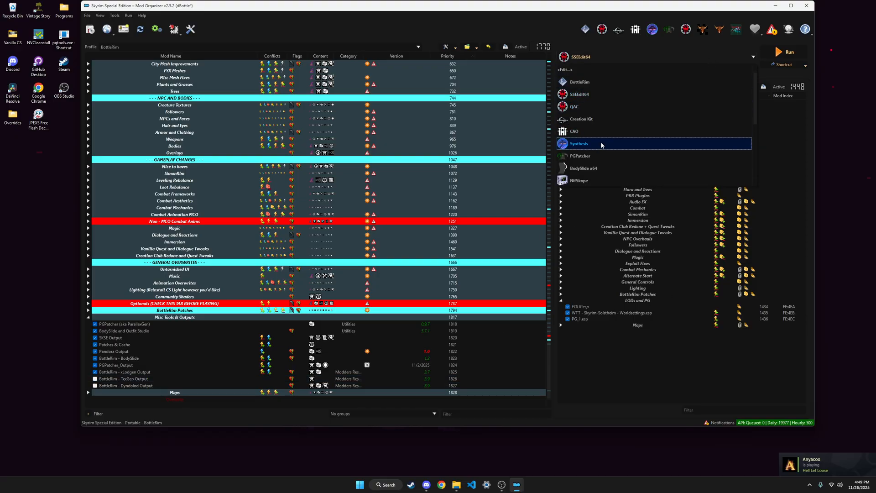
pyautogui.click(583, 168)
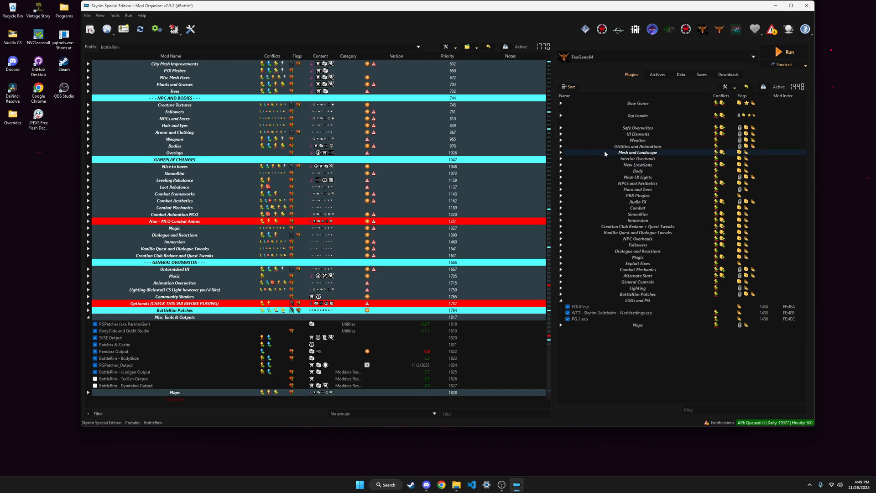
pyautogui.click(779, 51)
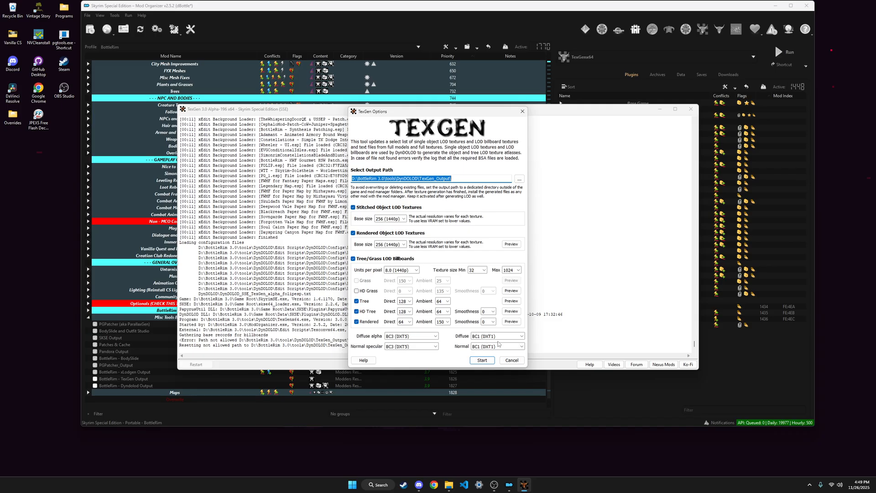
# Step: Keep diffuse alpha compression at BC3 (DXT5) and cancel the TexGen options without generating
pyautogui.click(436, 336)
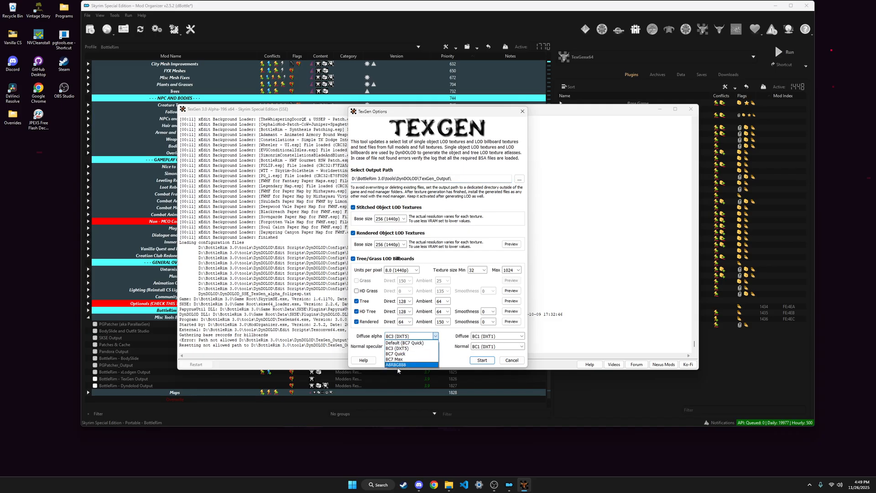
pyautogui.click(446, 338)
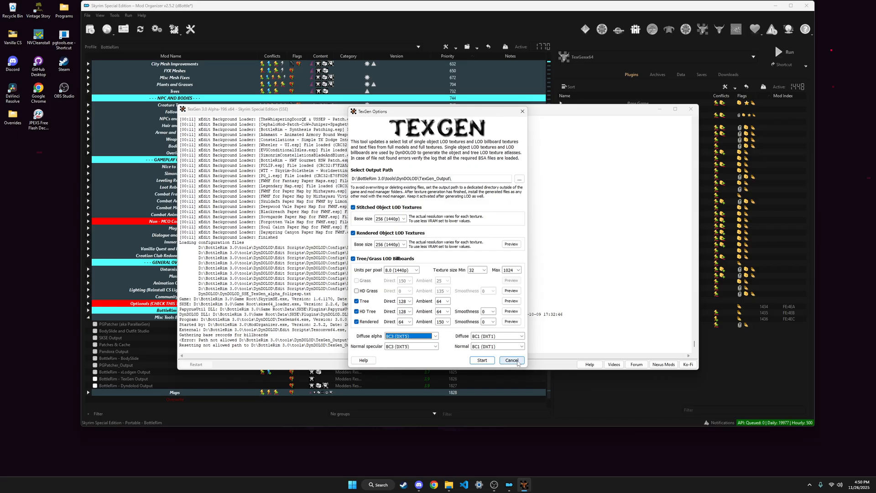
pyautogui.click(513, 361)
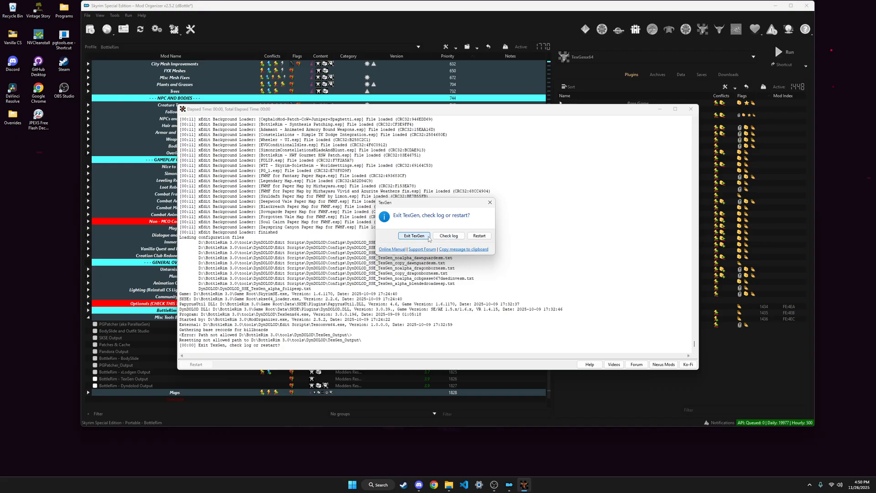
# Step: Exit TexGen, launch DynDOLODx64, then exit DynDOLOD on the missing LOD billboards error
pyautogui.click(415, 237)
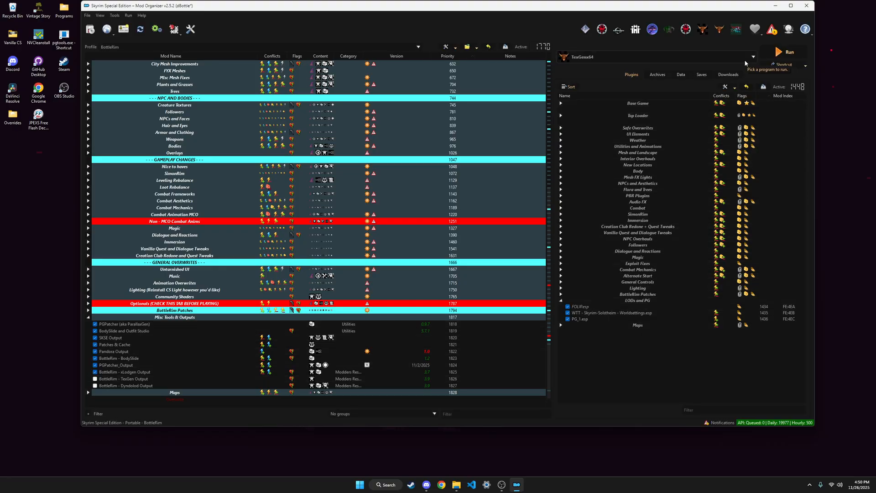
pyautogui.click(753, 57)
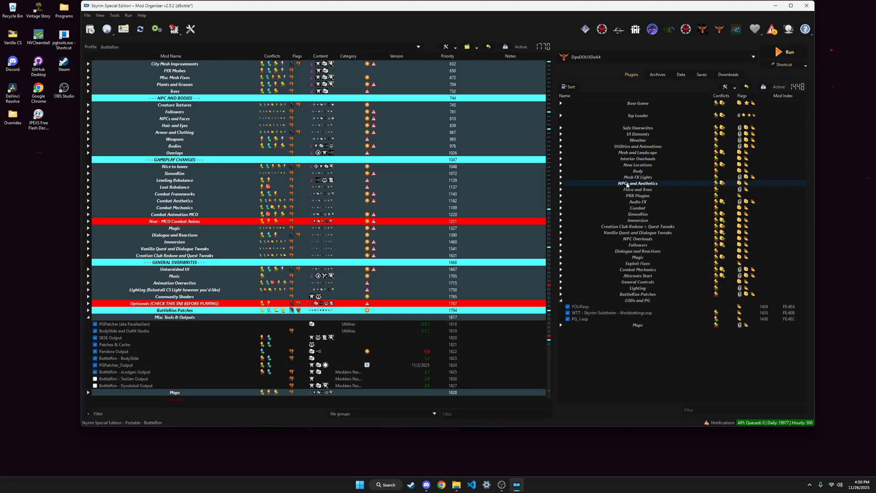
pyautogui.click(778, 52)
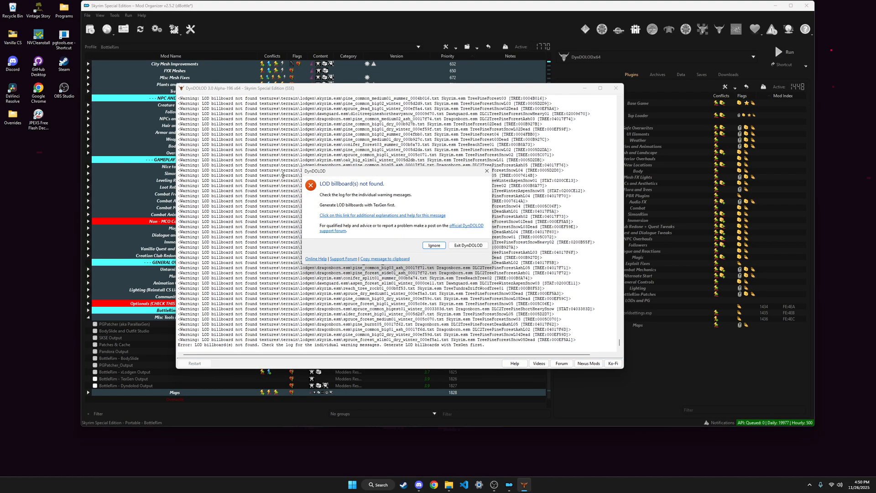
pyautogui.click(473, 246)
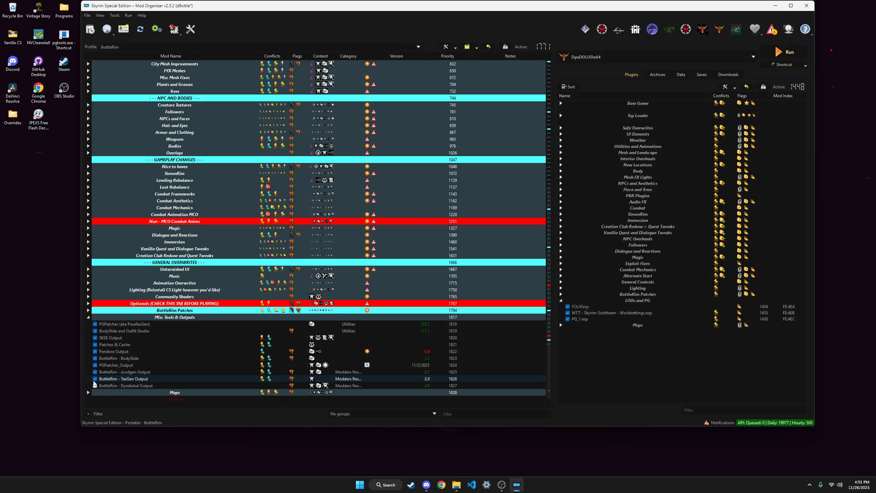
# Step: Relaunch DynDOLODx64 from Mod Organizer 2 to reach its Expert options
pyautogui.click(784, 52)
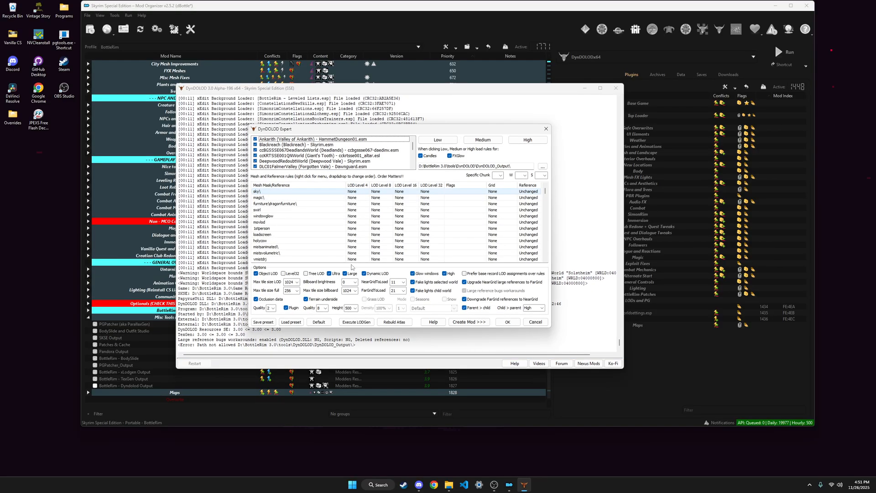
# Step: Load DynDOLOD's High rule preset and select the tree mesh rule
pyautogui.moveTo(345, 125); pyautogui.dragTo(329, 43)
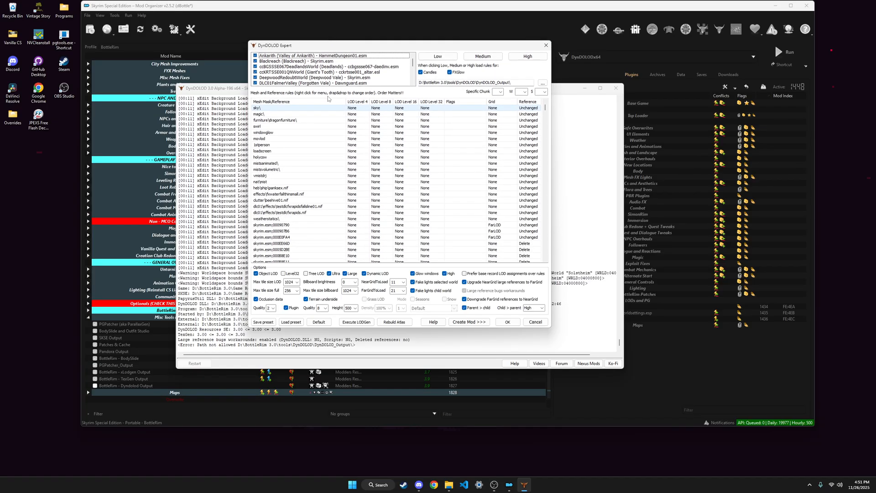
pyautogui.scroll(-5, 328, 77)
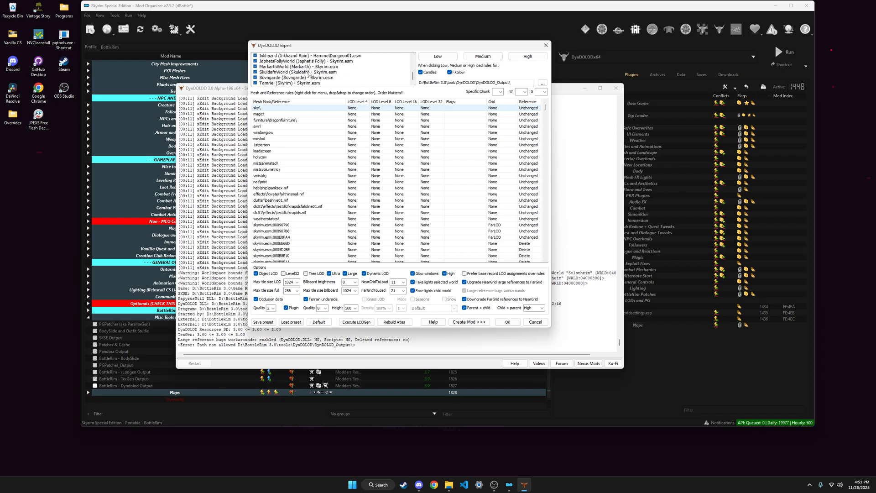
pyautogui.scroll(5, 310, 72)
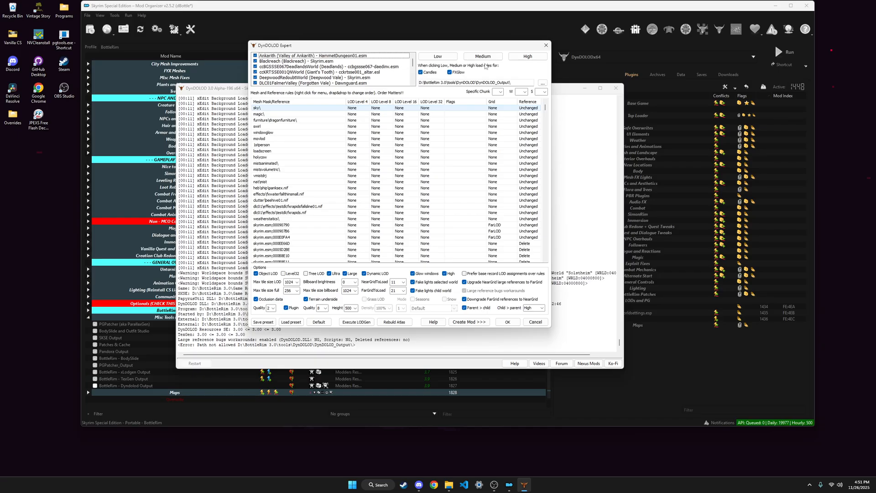
pyautogui.click(527, 57)
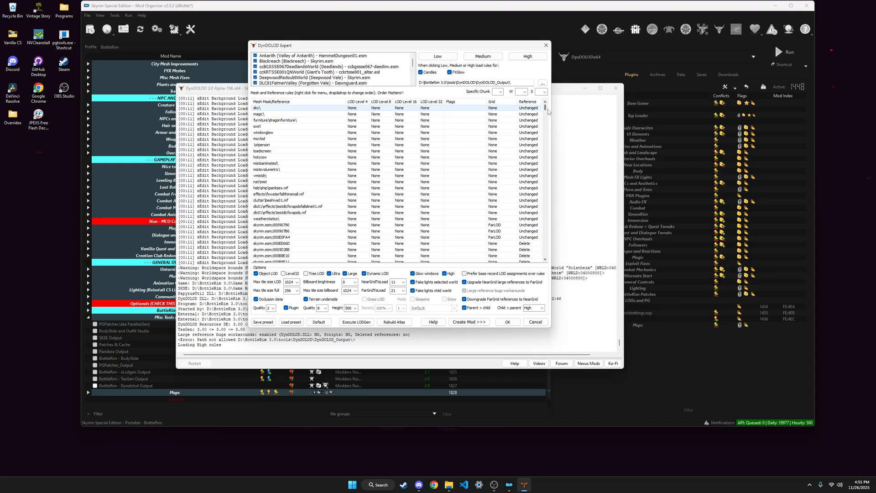
pyautogui.moveTo(545, 107); pyautogui.dragTo(546, 259)
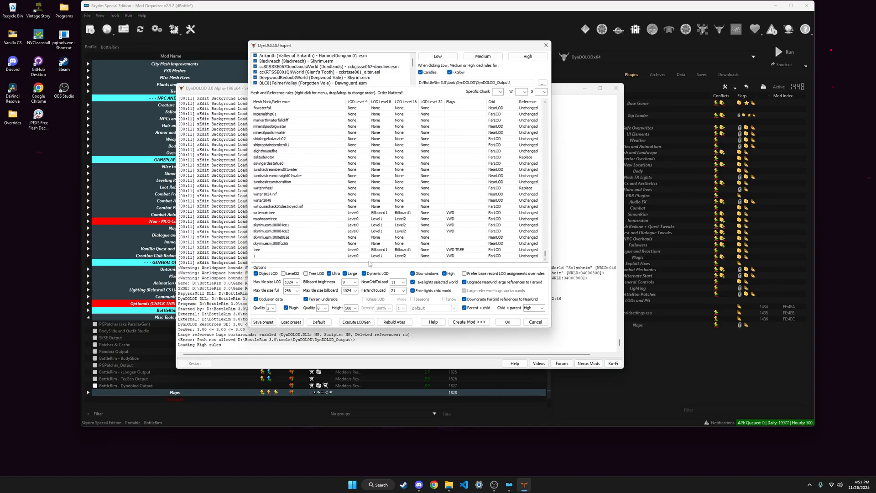
pyautogui.click(357, 250)
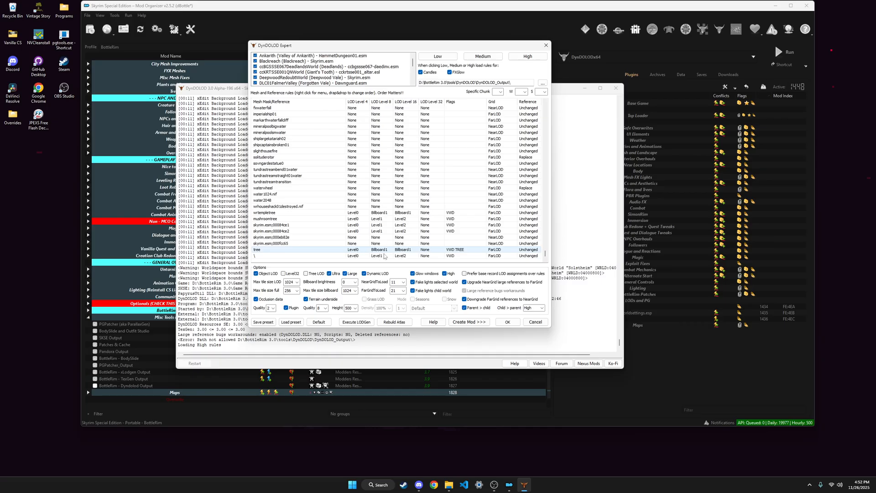
# Step: Set the tree rule's LOD level 8 and LOD level 16 to Billboard4 and confirm
pyautogui.doubleClick(387, 252)
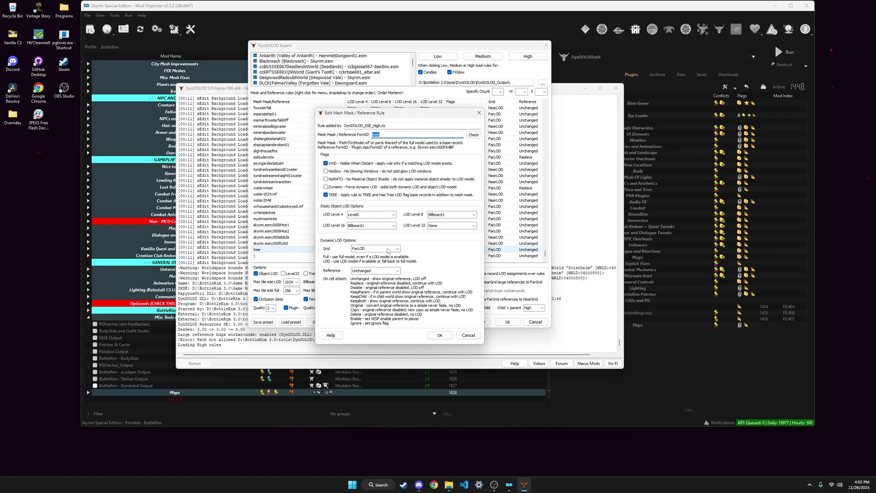
pyautogui.click(474, 215)
pyautogui.click(446, 249)
pyautogui.click(393, 226)
pyautogui.click(370, 260)
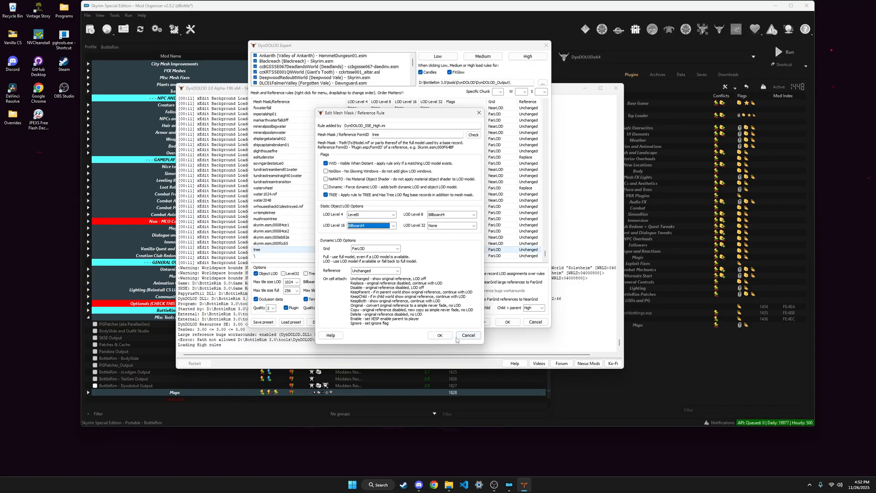
pyautogui.click(441, 336)
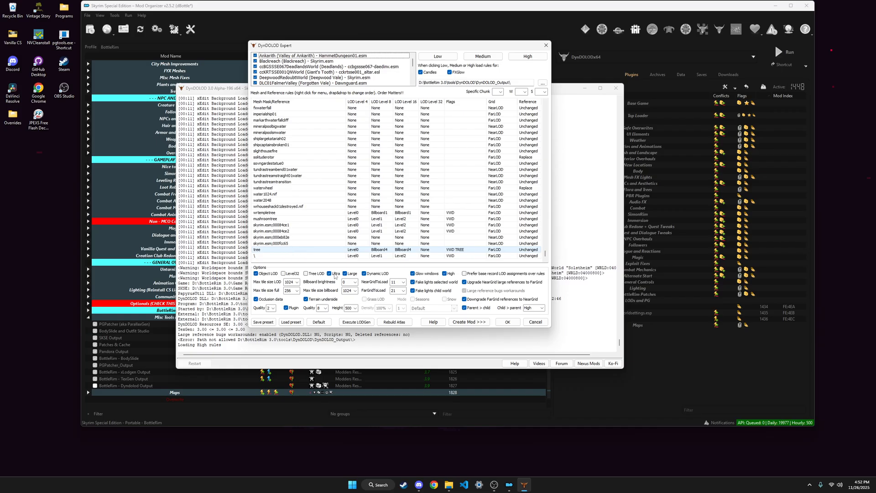
# Step: Insert a new mountain mesh rule with Visible When Distant checked
pyautogui.rightClick(262, 255)
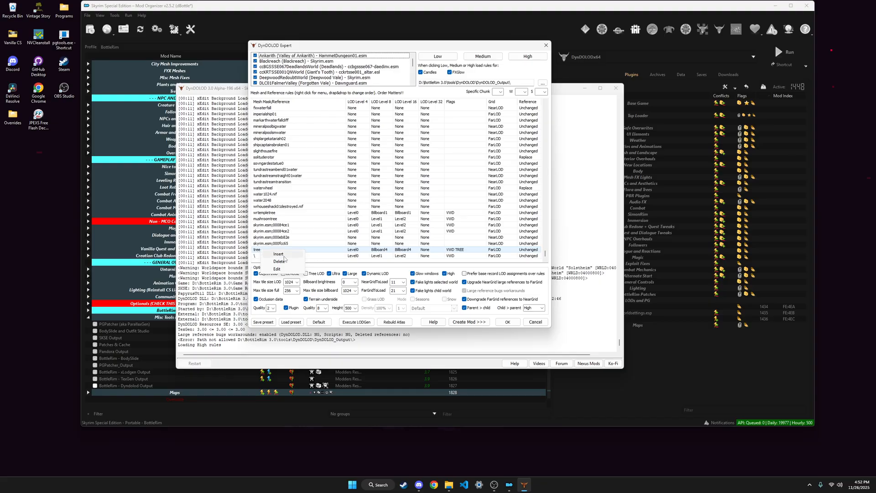
pyautogui.click(278, 255)
pyautogui.write('mount')
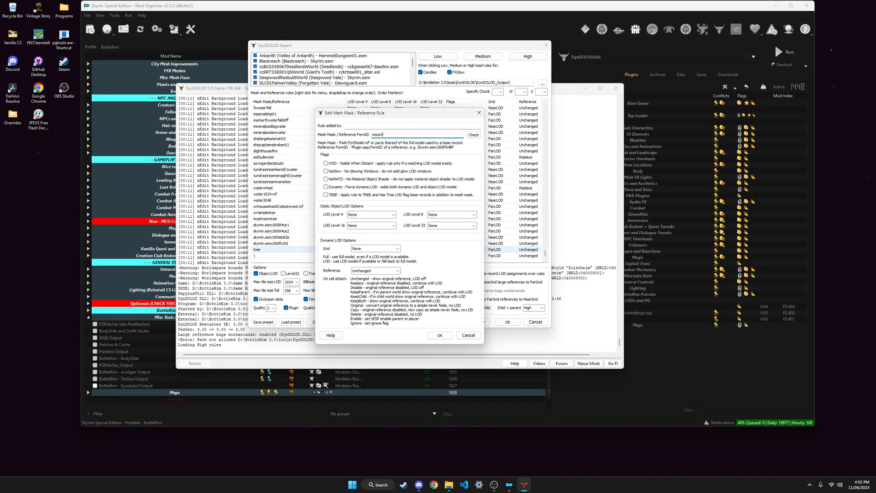
pyautogui.write('ain')
pyautogui.click(324, 165)
# Step: Give the mountain rule Level0 at LOD 4 and 8, and Level1 at LOD 16
pyautogui.click(393, 214)
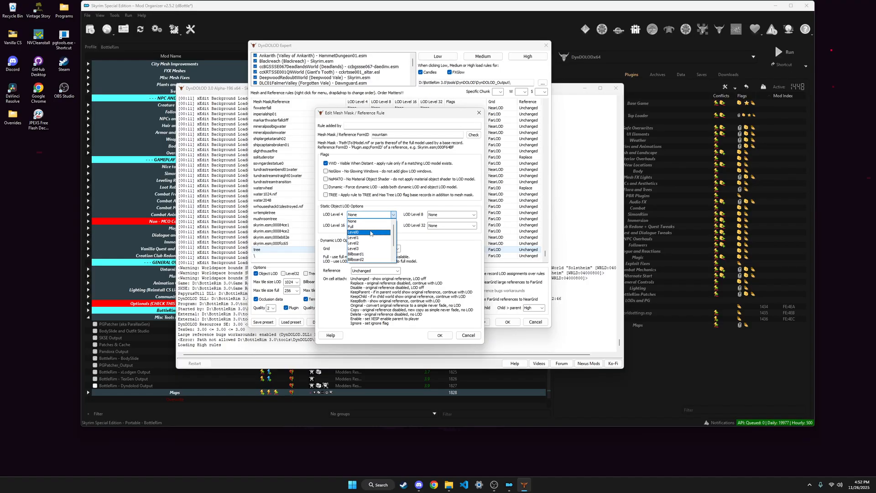
pyautogui.click(370, 233)
pyautogui.click(473, 215)
pyautogui.click(449, 233)
pyautogui.click(393, 225)
pyautogui.click(370, 244)
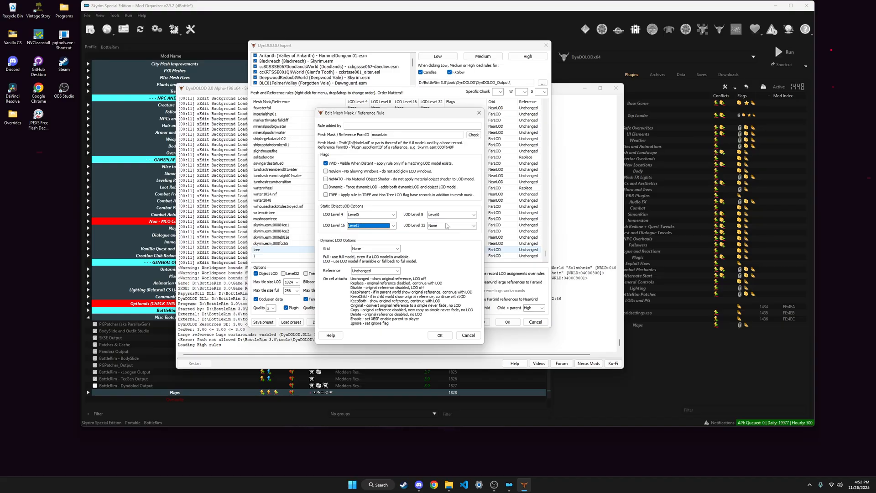
# Step: Set the mountain rule's grid to FarLOD and confirm the new rule
pyautogui.click(398, 248)
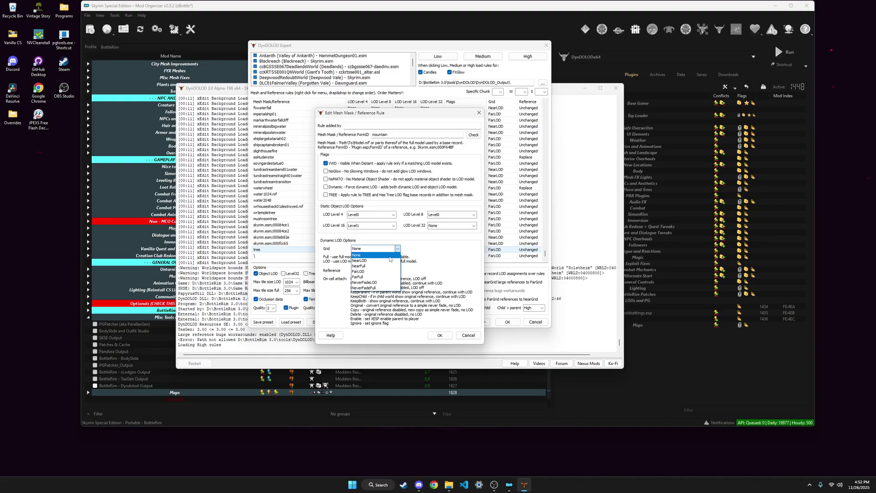
pyautogui.click(373, 273)
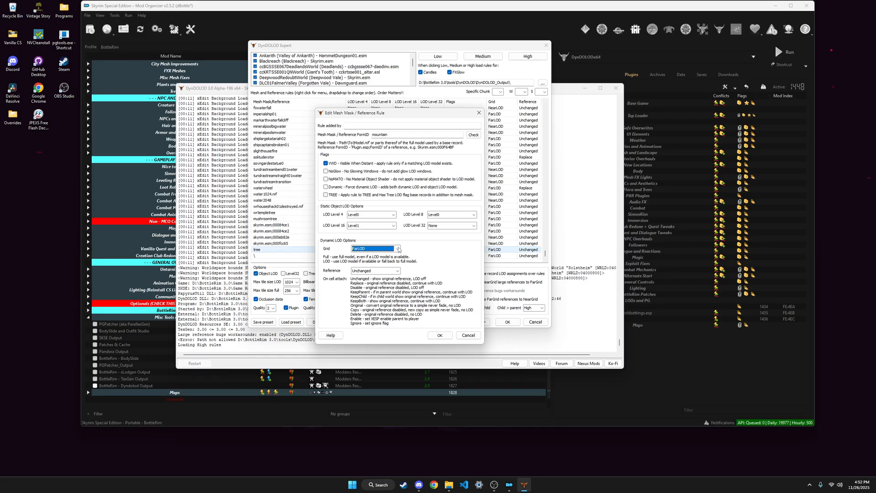
pyautogui.click(397, 249)
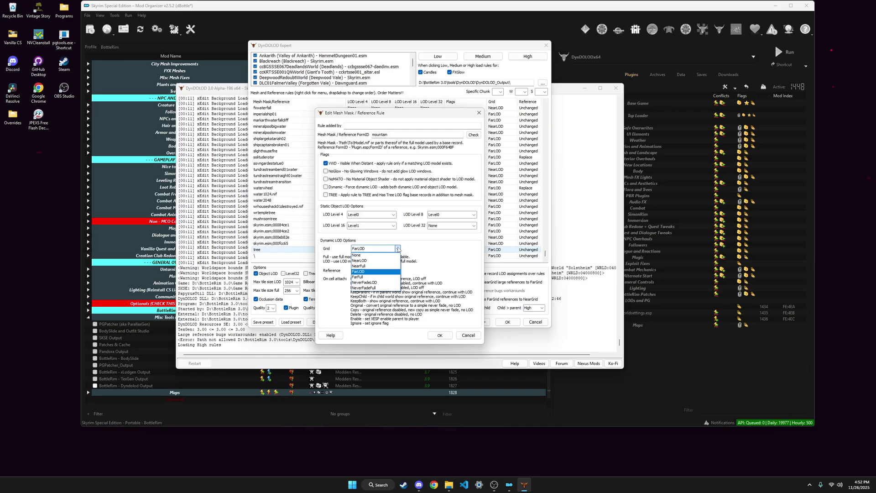
pyautogui.click(366, 273)
pyautogui.click(440, 335)
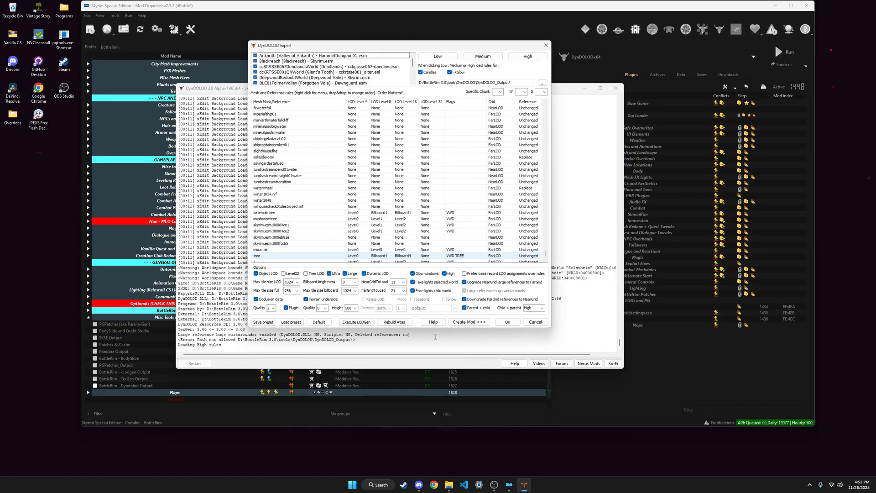
pyautogui.click(261, 251)
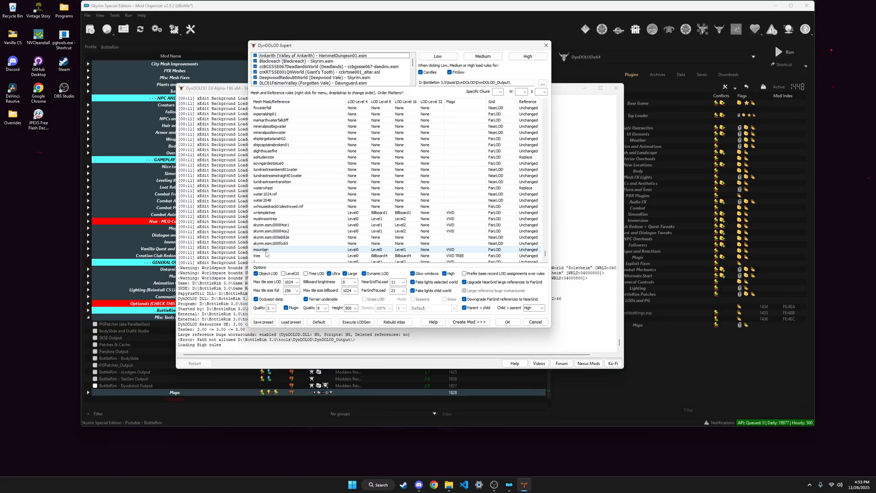
pyautogui.scroll(-1, 270, 250)
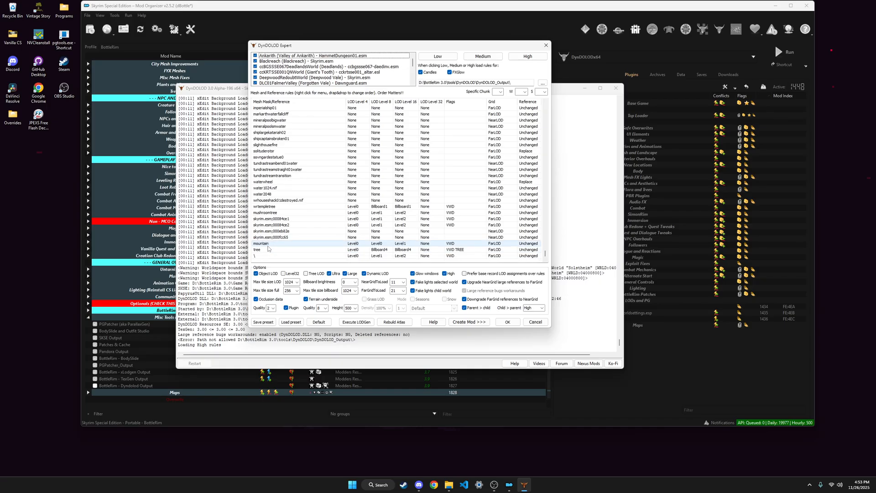